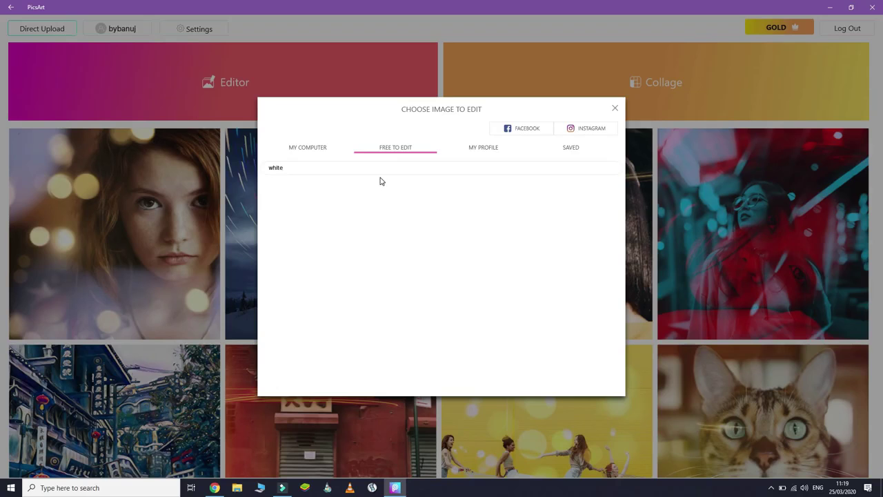
Pick the plain white picture from the Free to Edit results for "white" and dismiss the Gold trial offer.
{"action": "scroll", "coordinate": [422, 279], "scroll_direction": "down", "scroll_amount": 3}
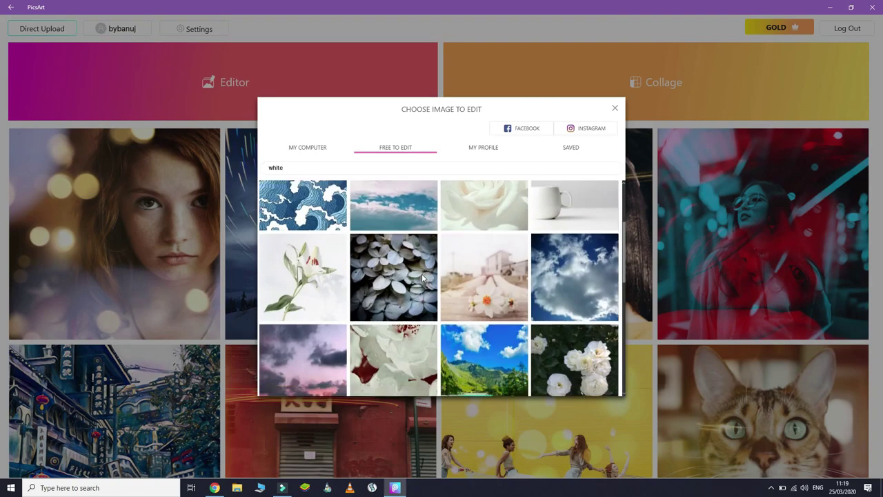
{"action": "scroll", "coordinate": [422, 278], "scroll_direction": "down", "scroll_amount": 10}
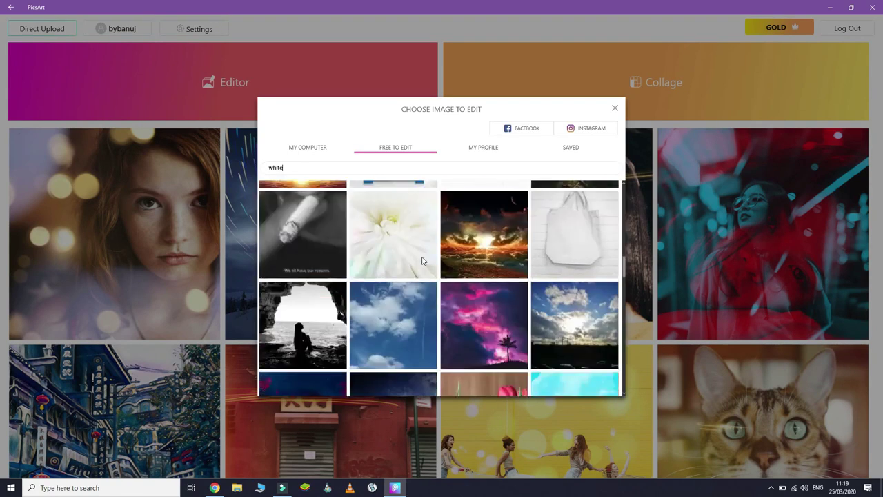
{"action": "scroll", "coordinate": [422, 260], "scroll_direction": "down", "scroll_amount": 3}
{"action": "scroll", "coordinate": [422, 260], "scroll_direction": "down", "scroll_amount": 5}
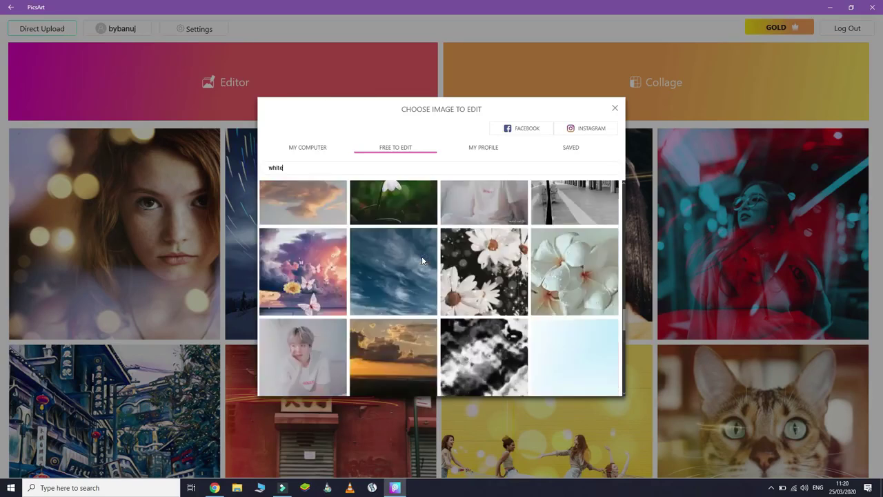
{"action": "scroll", "coordinate": [422, 260], "scroll_direction": "down", "scroll_amount": 8}
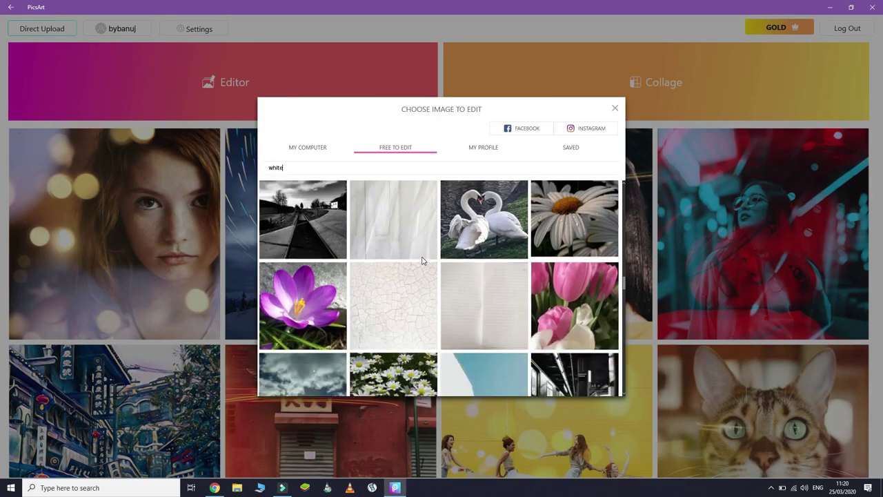
{"action": "scroll", "coordinate": [302, 280], "scroll_direction": "up", "scroll_amount": 2}
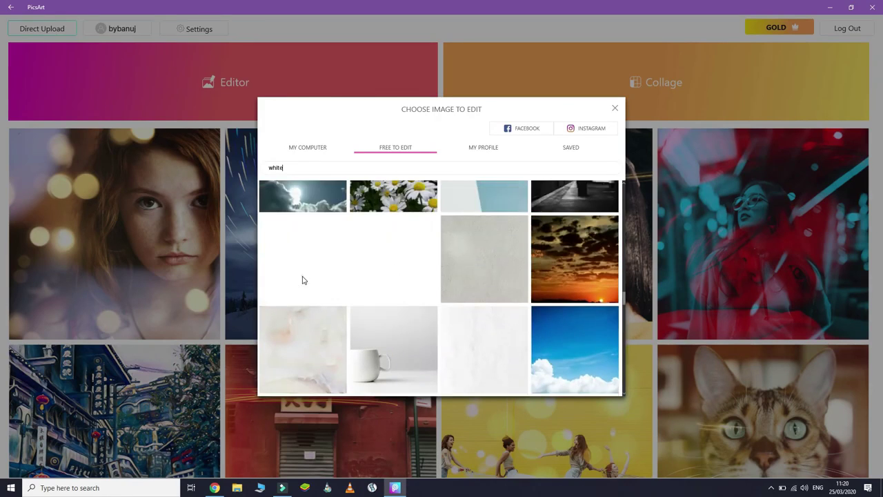
{"action": "left_click", "coordinate": [302, 280]}
{"action": "left_click", "coordinate": [11, 26]}
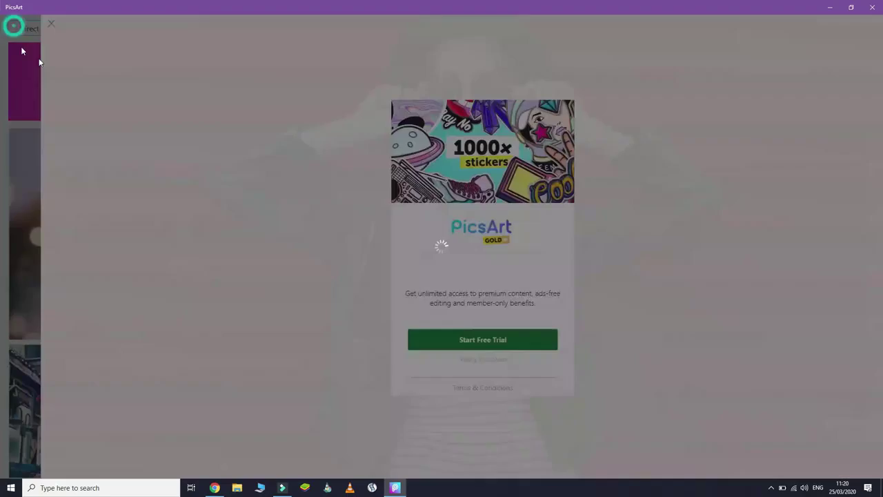
{"action": "left_click", "coordinate": [50, 205]}
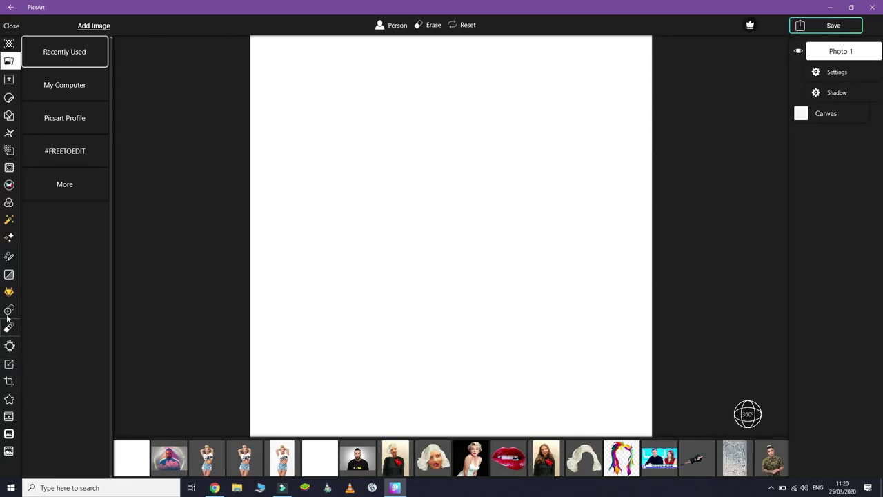
Apply the Color gradient effect from the Pop Art category to the white background.
{"action": "left_click", "coordinate": [9, 169]}
{"action": "left_click", "coordinate": [12, 148]}
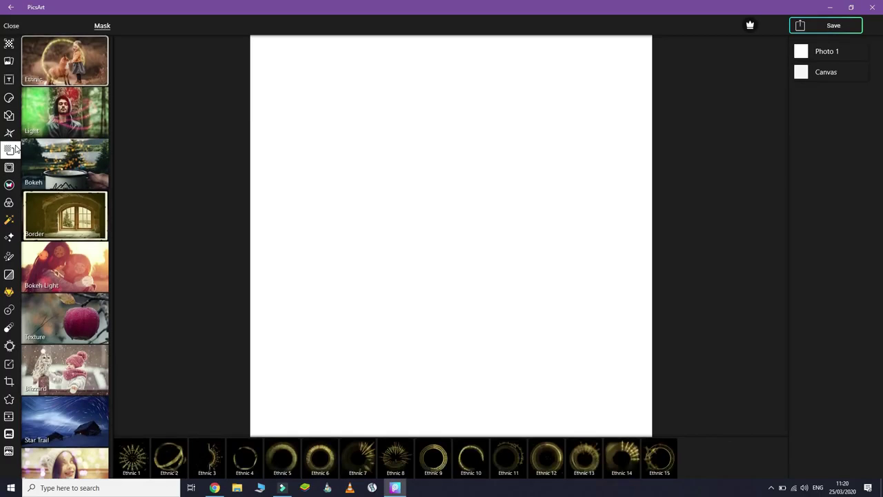
{"action": "left_click", "coordinate": [10, 202]}
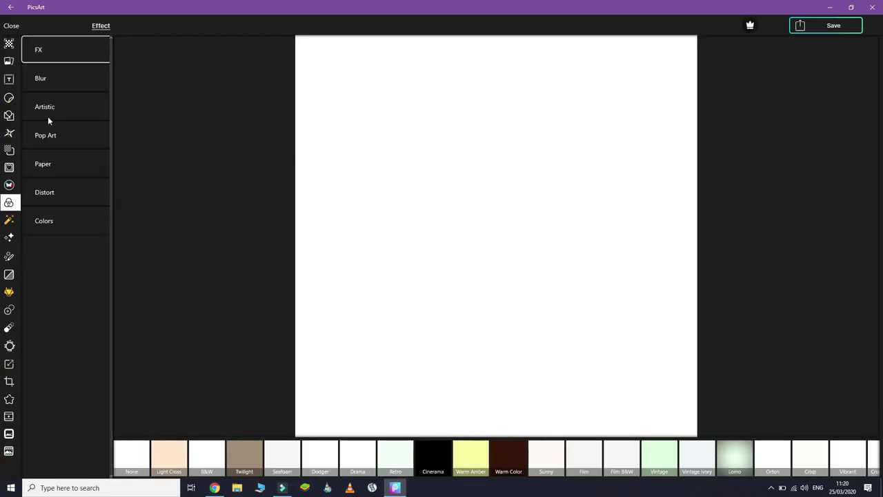
{"action": "left_click", "coordinate": [46, 136]}
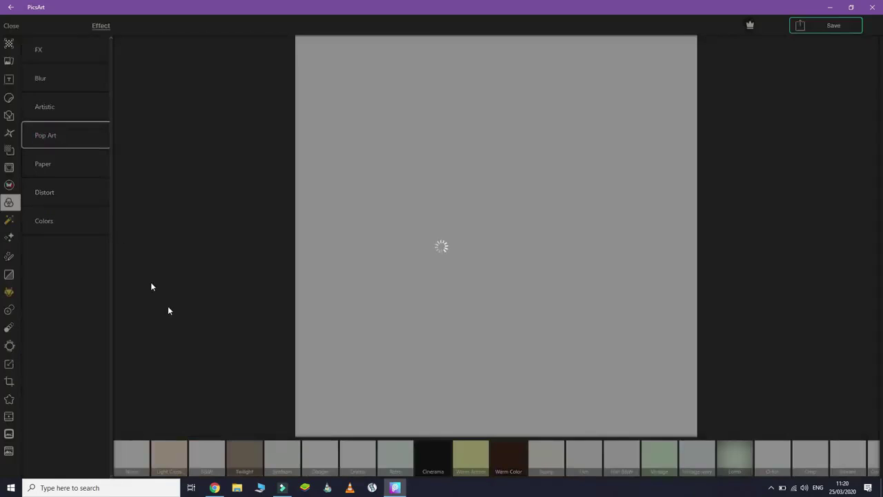
{"action": "left_click", "coordinate": [241, 454]}
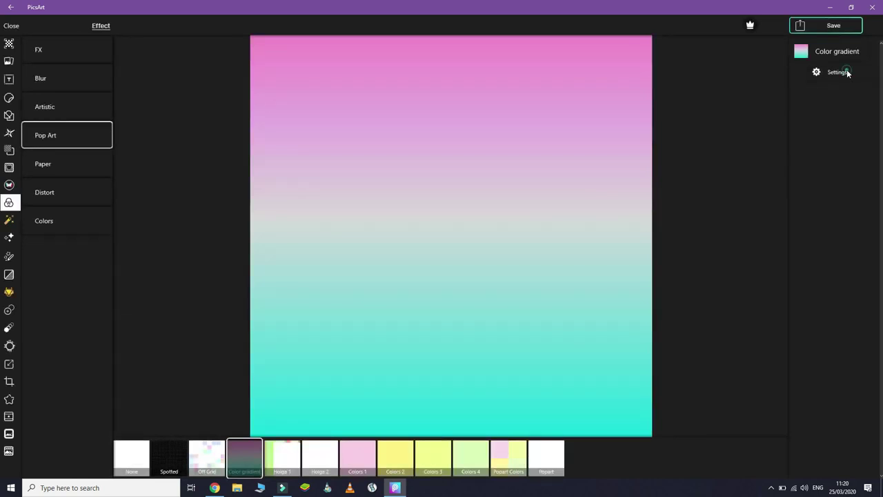
Set the gradient's Color 1 to bright red and Color 2 to black.
{"action": "left_click", "coordinate": [847, 72]}
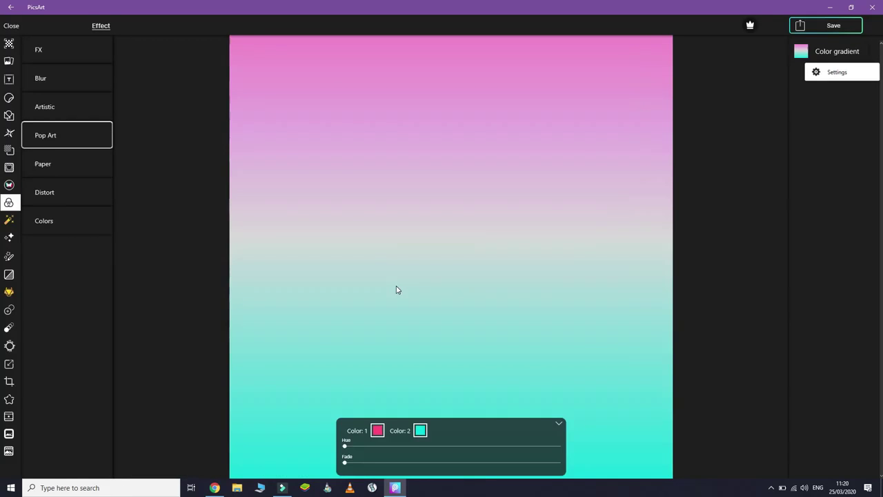
{"action": "left_click", "coordinate": [376, 431]}
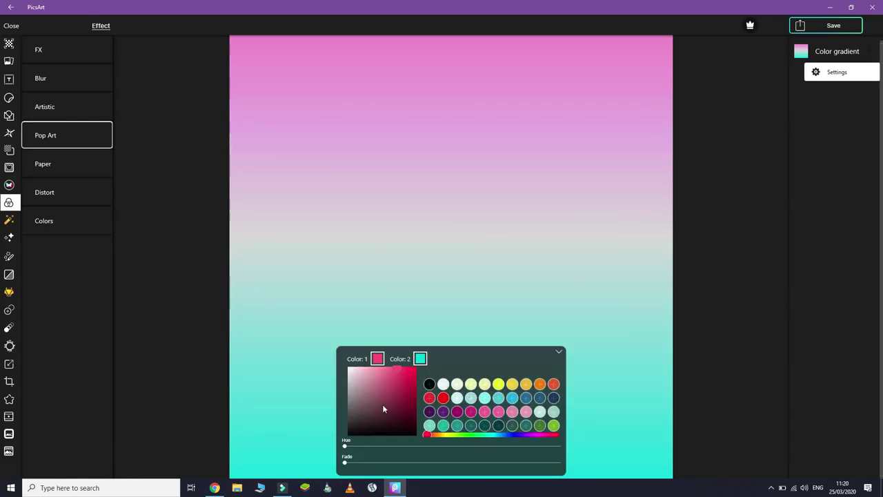
{"action": "left_click", "coordinate": [443, 398]}
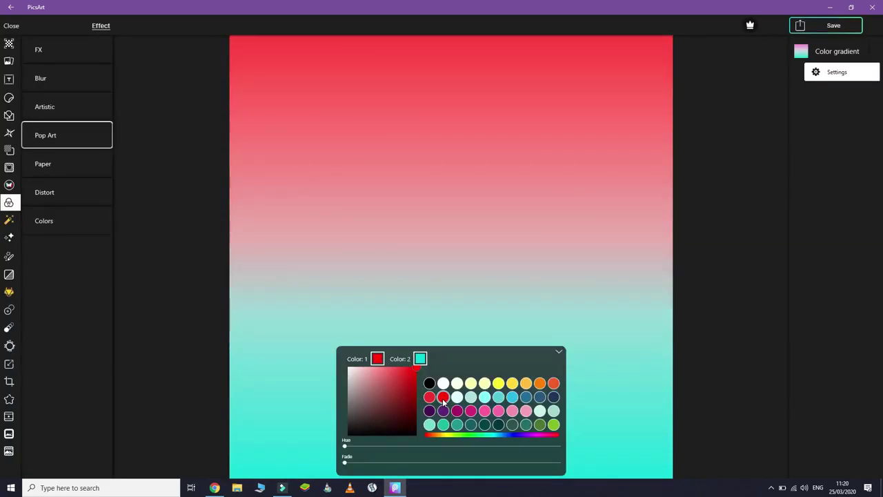
{"action": "left_click", "coordinate": [420, 359]}
{"action": "left_click", "coordinate": [429, 385]}
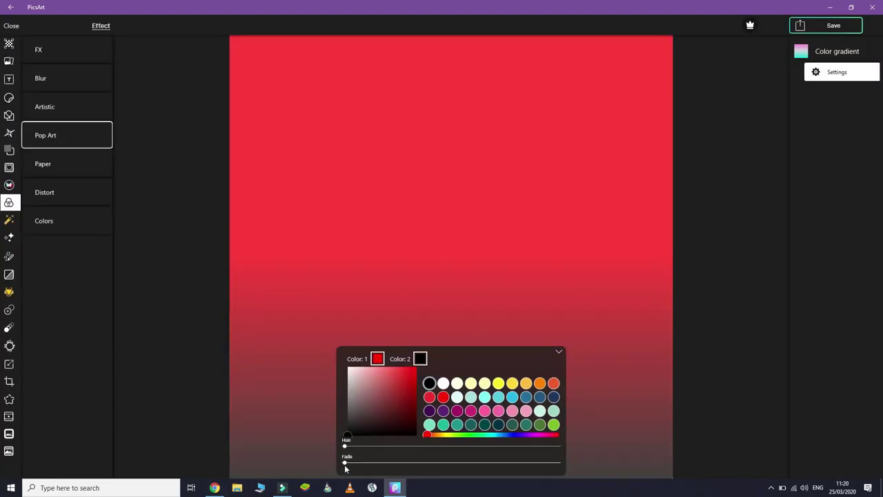
Increase the gradient's fade very slightly and save the effect changes to the background.
{"action": "left_click", "coordinate": [346, 462]}
{"action": "mouse_move", "coordinate": [348, 466]}
{"action": "left_mouse_down"}
{"action": "mouse_move", "coordinate": [356, 467]}
{"action": "mouse_move", "coordinate": [349, 467]}
{"action": "left_mouse_up"}
{"action": "mouse_move", "coordinate": [348, 462]}
{"action": "left_mouse_down"}
{"action": "mouse_move", "coordinate": [312, 471]}
{"action": "mouse_move", "coordinate": [355, 464]}
{"action": "left_mouse_up"}
{"action": "left_click", "coordinate": [559, 351]}
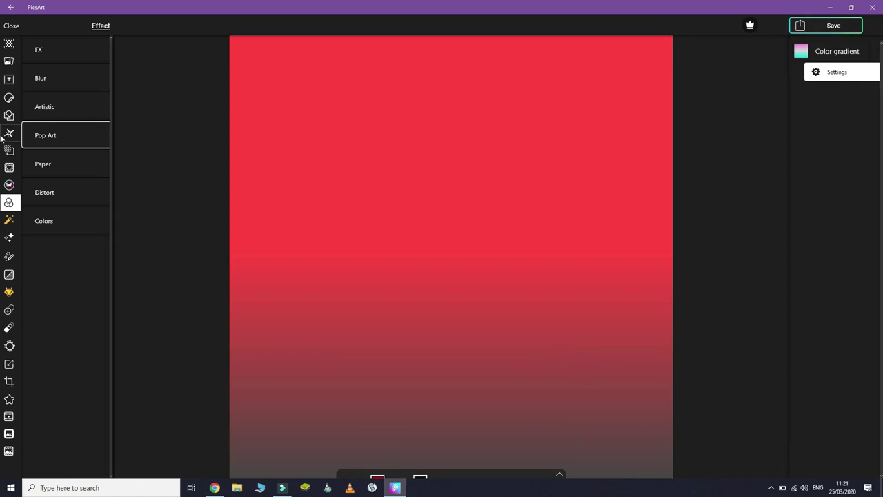
{"action": "left_click", "coordinate": [10, 66]}
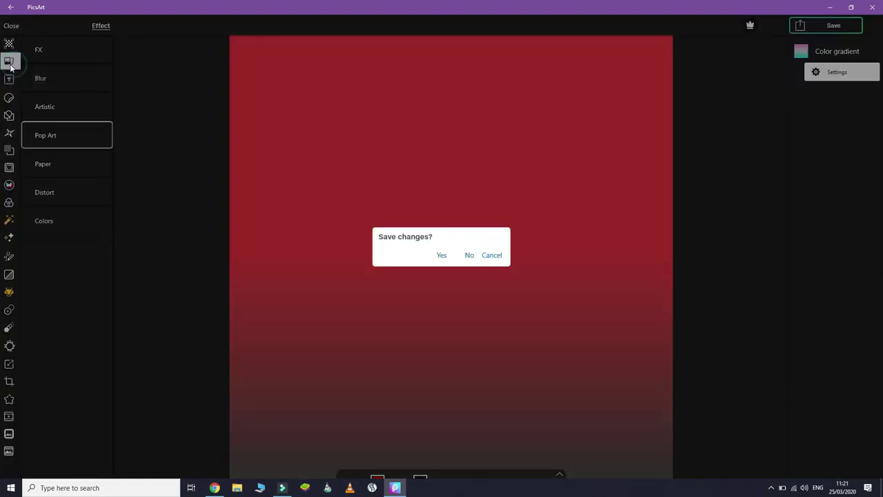
{"action": "left_click", "coordinate": [445, 255]}
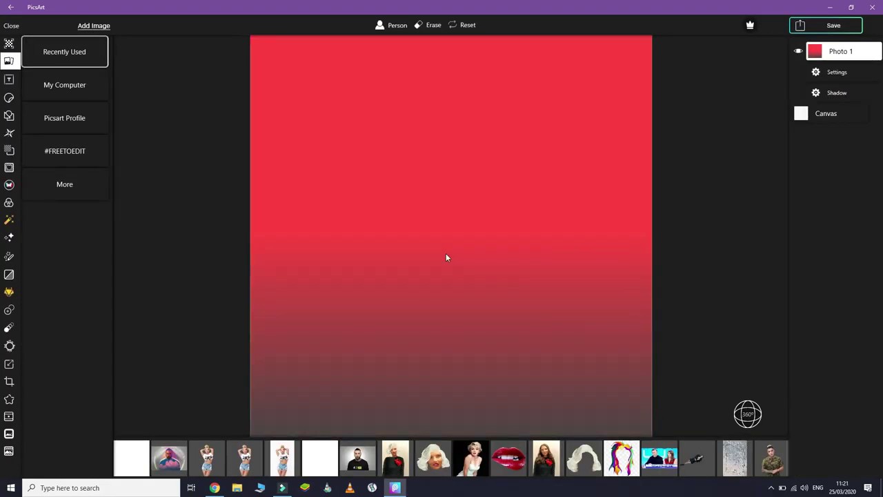
Add the recently used cut-out photo of the woman in the AMEN shirt and enlarge it.
{"action": "left_click", "coordinate": [207, 458]}
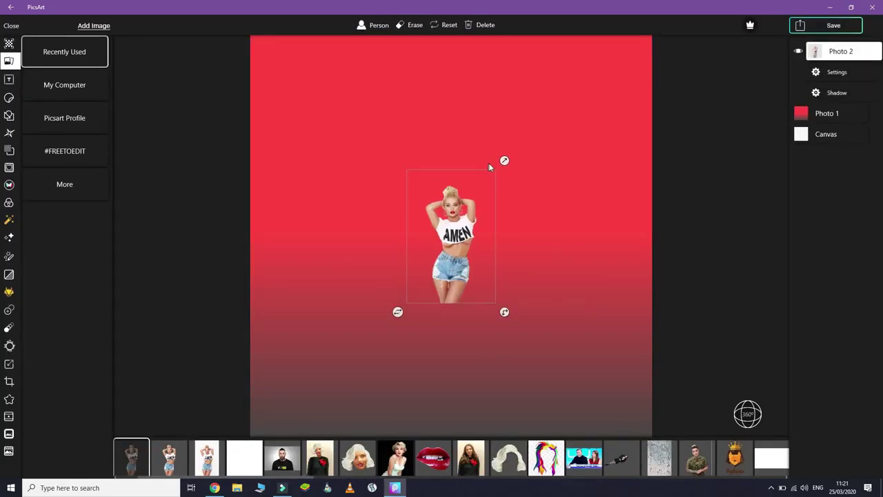
{"action": "left_click_drag", "start_coordinate": [504, 160], "coordinate": [539, 112]}
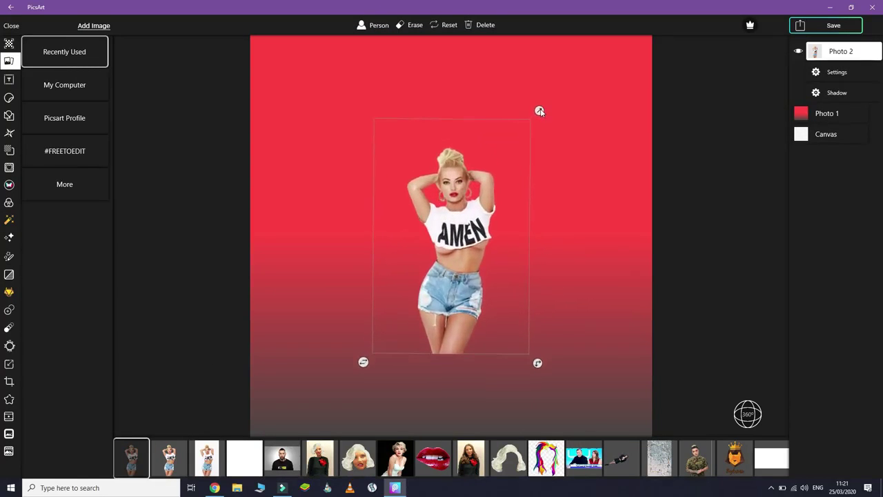
Add the recent palm-tree sky sticker, enlarge it and move it to the left half of the canvas.
{"action": "left_click", "coordinate": [13, 98]}
{"action": "left_click", "coordinate": [52, 44]}
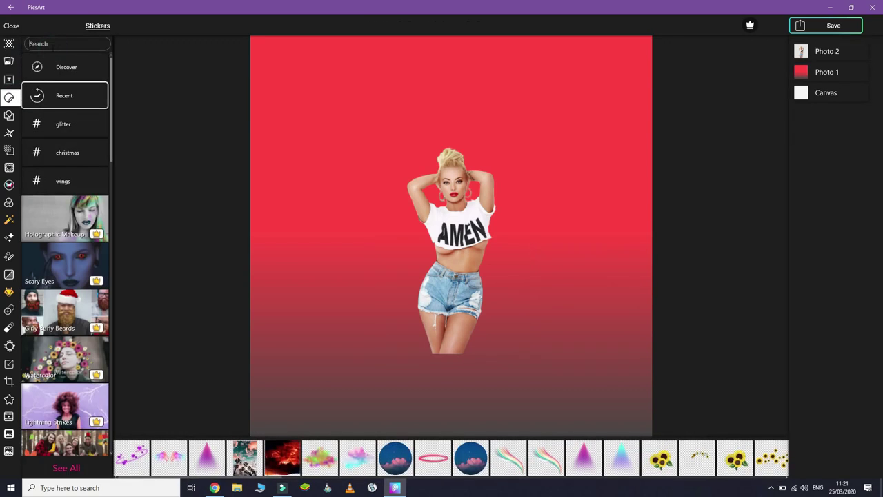
{"action": "left_click", "coordinate": [246, 467]}
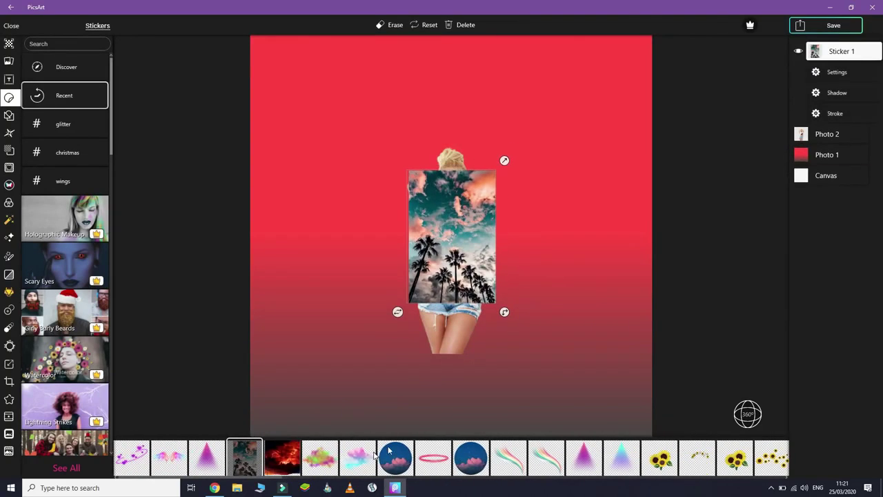
{"action": "left_click_drag", "start_coordinate": [505, 162], "coordinate": [528, 116]}
{"action": "left_click_drag", "start_coordinate": [476, 224], "coordinate": [404, 224]}
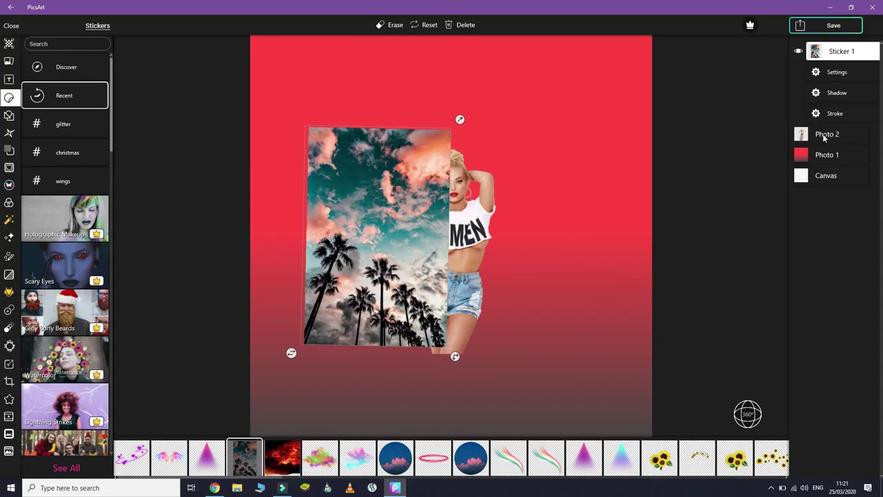
Delete the cut-out photo of the woman from the composition.
{"action": "left_click", "coordinate": [450, 28]}
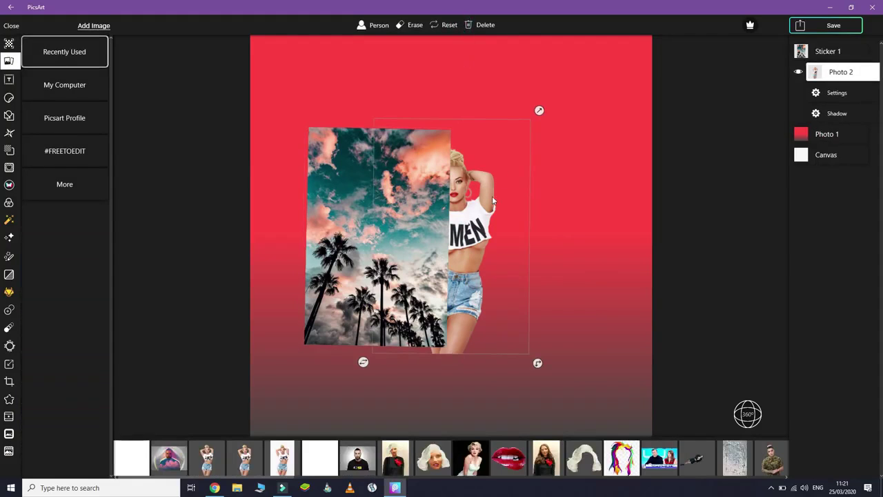
{"action": "left_click", "coordinate": [490, 26]}
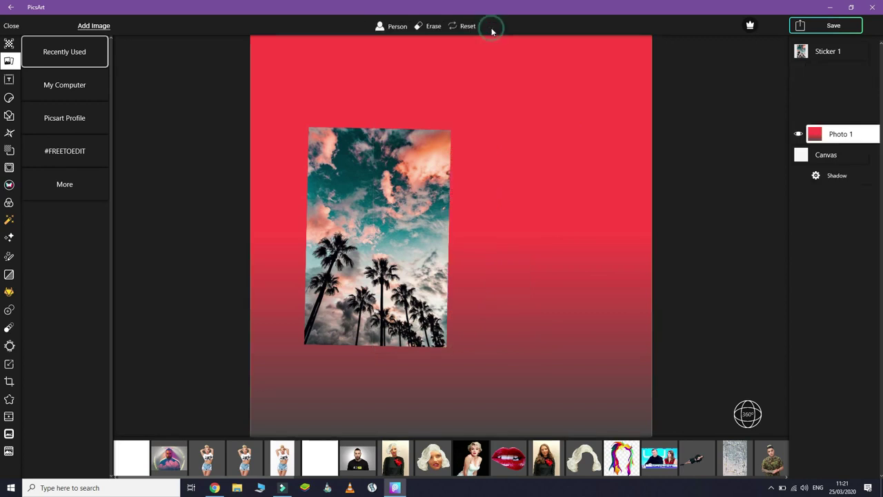
Enlarge the palm-tree sky sticker and centre it so it fills the full height of the canvas.
{"action": "left_click", "coordinate": [846, 51]}
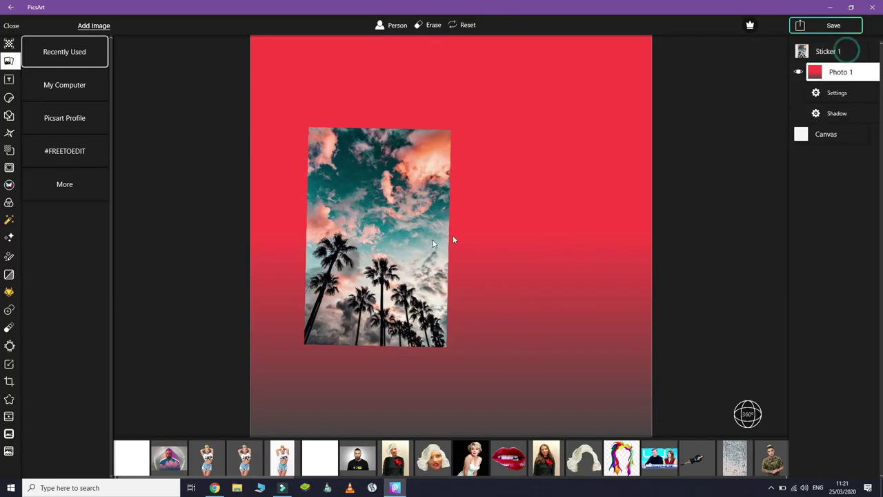
{"action": "left_click_drag", "start_coordinate": [414, 242], "coordinate": [459, 261]}
{"action": "left_click_drag", "start_coordinate": [528, 144], "coordinate": [587, 61]}
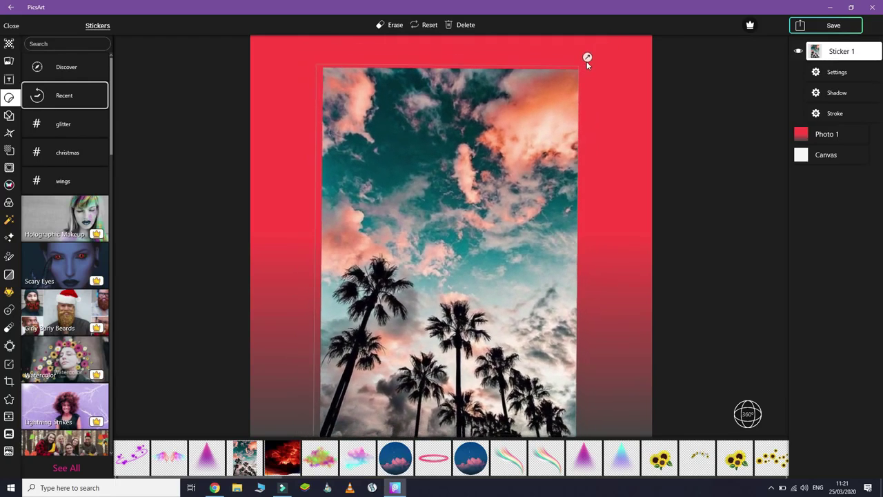
{"action": "mouse_move", "coordinate": [512, 158]}
{"action": "left_mouse_down"}
{"action": "mouse_move", "coordinate": [512, 132]}
{"action": "mouse_move", "coordinate": [514, 145]}
{"action": "left_mouse_up"}
{"action": "mouse_move", "coordinate": [586, 45]}
{"action": "left_mouse_down"}
{"action": "mouse_move", "coordinate": [580, 42]}
{"action": "mouse_move", "coordinate": [595, 35]}
{"action": "left_mouse_up"}
{"action": "left_click_drag", "start_coordinate": [564, 128], "coordinate": [557, 98]}
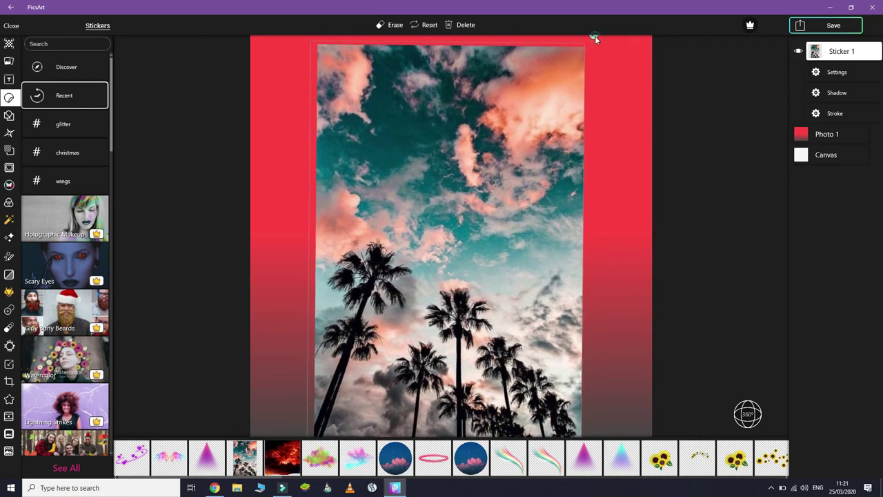
{"action": "left_click_drag", "start_coordinate": [596, 40], "coordinate": [593, 37]}
{"action": "left_click_drag", "start_coordinate": [546, 190], "coordinate": [551, 169]}
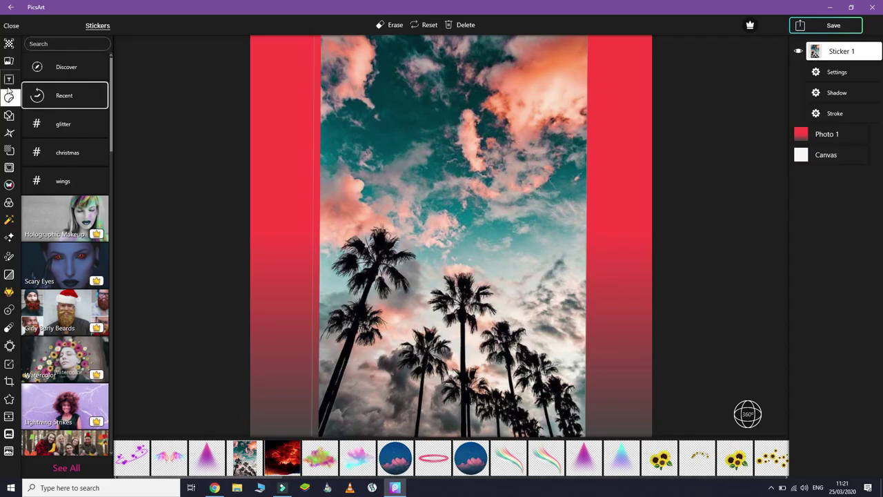
Add the recent pink and blue wings sticker to the canvas.
{"action": "left_click", "coordinate": [45, 43]}
{"action": "left_click", "coordinate": [163, 458]}
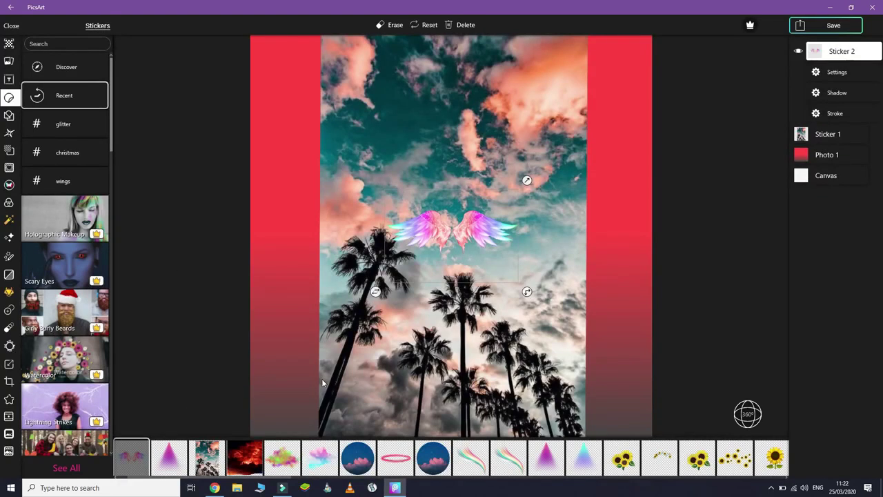
Compare Screen, Soft Light and Hard Light blending on the palm-tree sky sticker and set its blending mode to Multiply.
{"action": "left_click", "coordinate": [808, 133]}
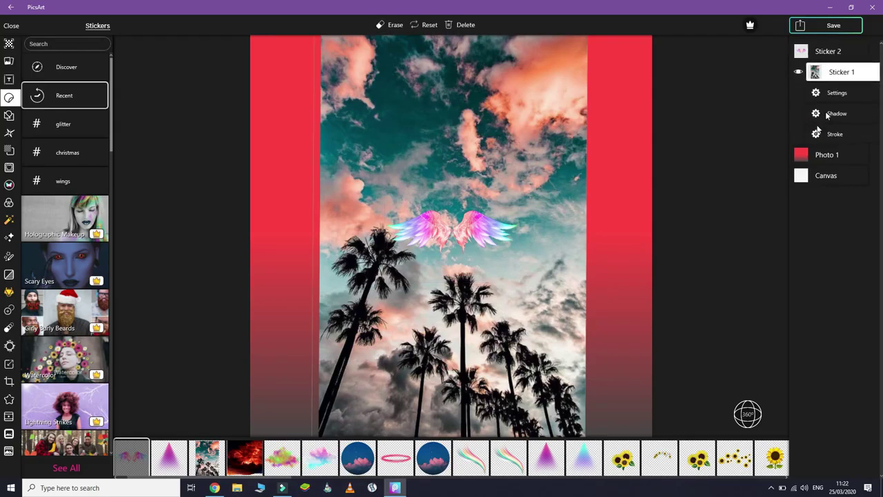
{"action": "left_click", "coordinate": [838, 94]}
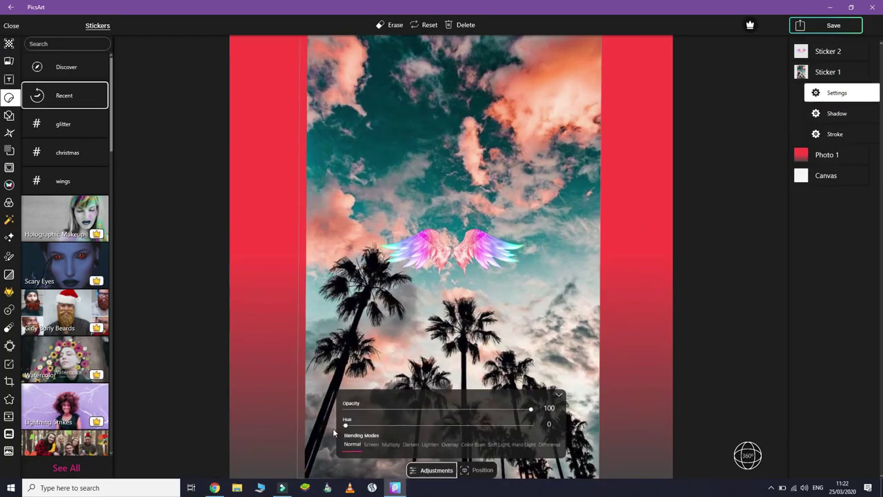
{"action": "left_click", "coordinate": [373, 444]}
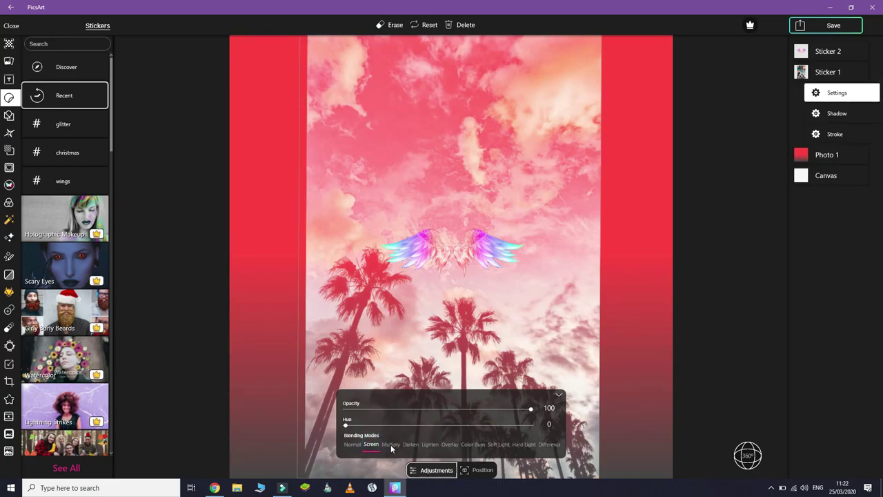
{"action": "left_click", "coordinate": [392, 444]}
{"action": "left_click", "coordinate": [371, 444]}
{"action": "left_click", "coordinate": [498, 444]}
{"action": "left_click", "coordinate": [523, 444]}
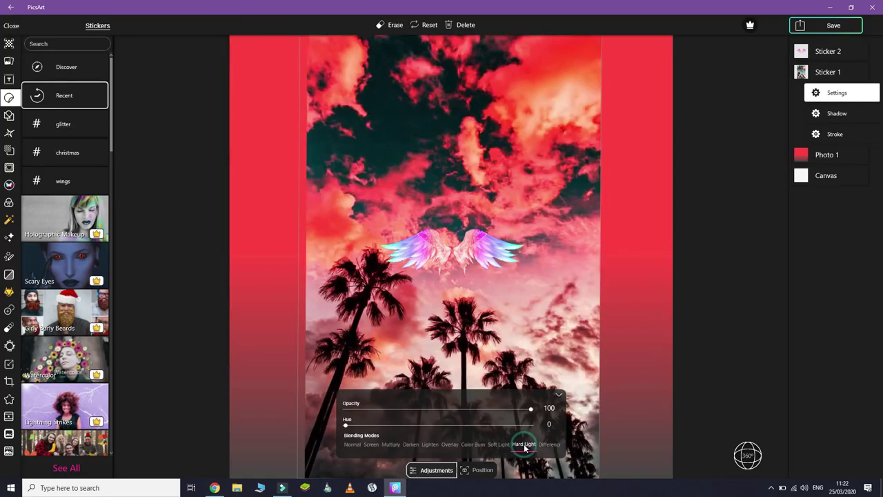
{"action": "left_click", "coordinate": [372, 444]}
{"action": "left_click", "coordinate": [389, 444]}
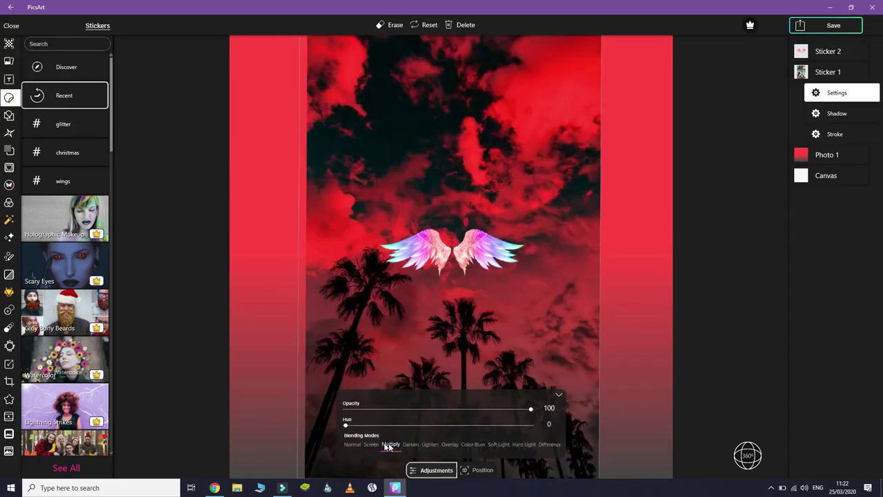
Set the palm-tree sky sticker's blending mode to Screen and move the wings sticker to the upper left of the canvas.
{"action": "left_click", "coordinate": [365, 445]}
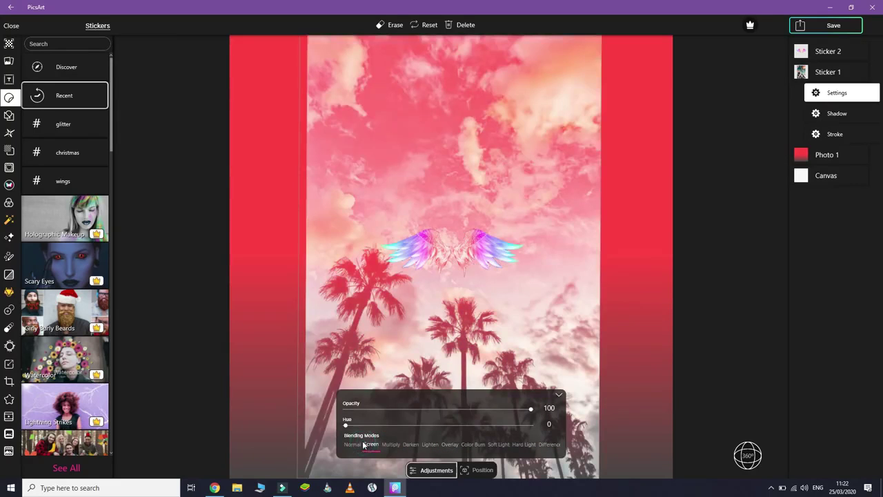
{"action": "left_click", "coordinate": [559, 395]}
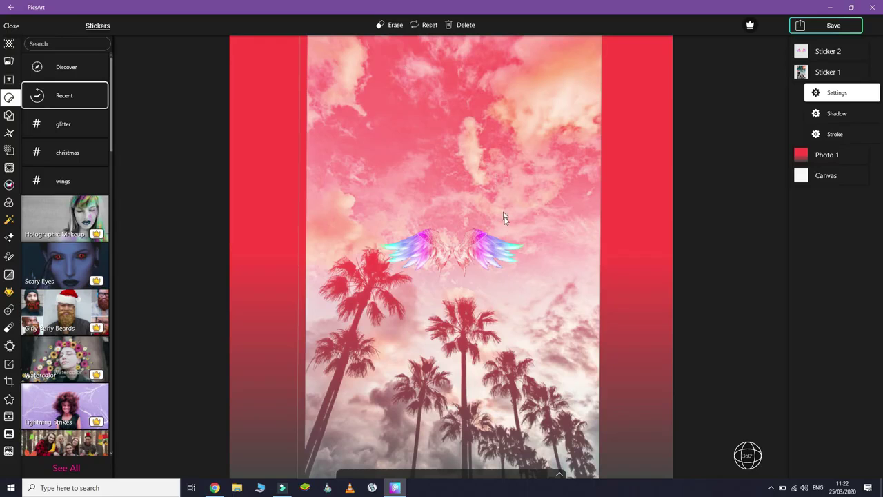
{"action": "left_click", "coordinate": [854, 53]}
{"action": "left_click_drag", "start_coordinate": [485, 235], "coordinate": [332, 84]}
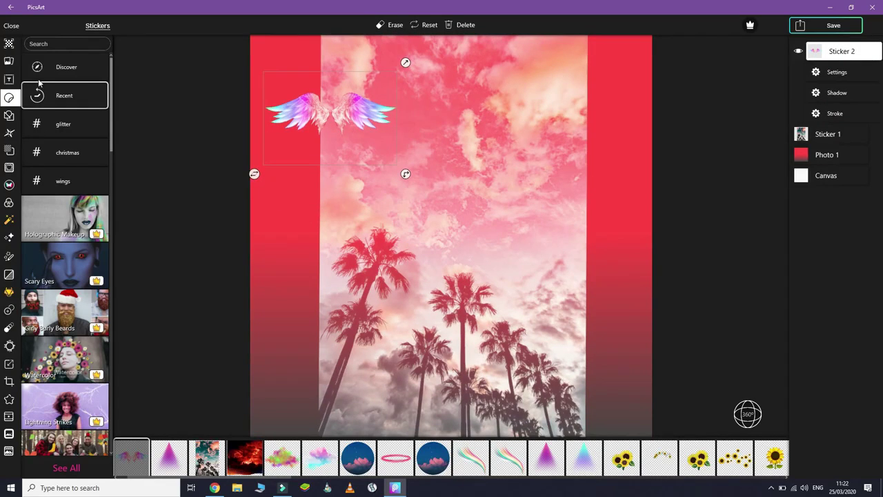
Add the recently used cut-out photo of the woman, enlarge it and centre it at the lower edge of the canvas.
{"action": "left_click", "coordinate": [9, 79]}
{"action": "left_click", "coordinate": [9, 60]}
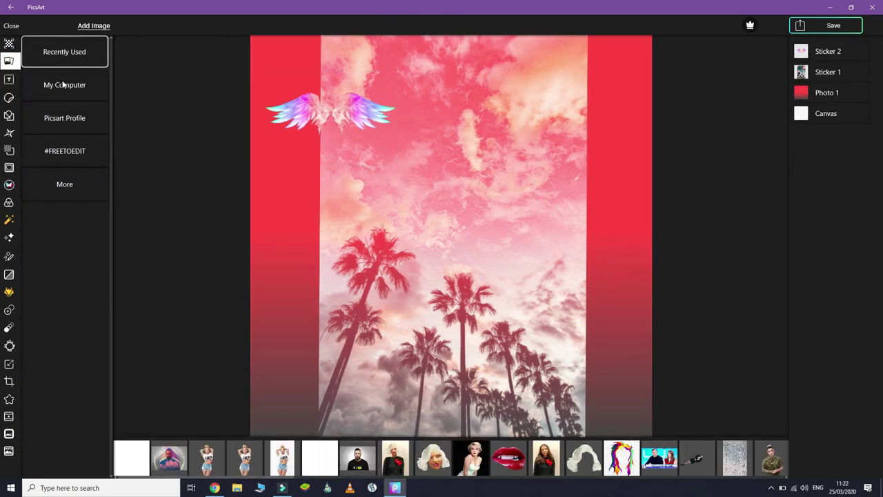
{"action": "left_click", "coordinate": [212, 449]}
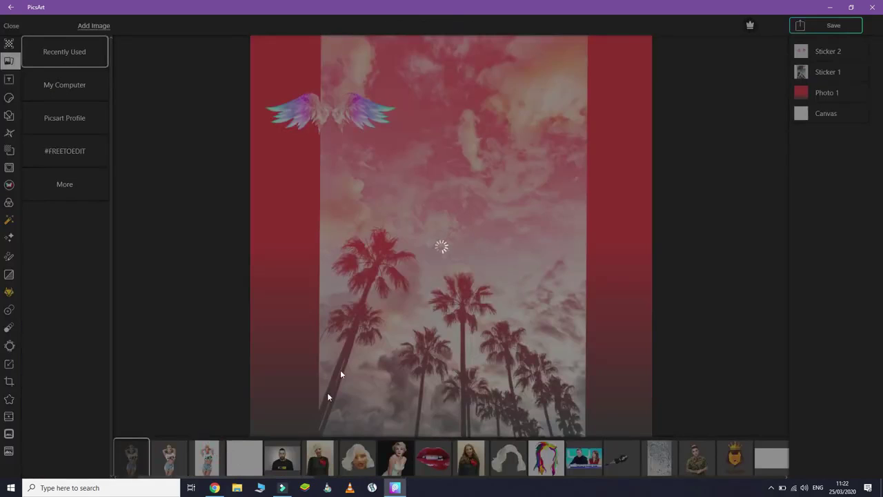
{"action": "left_click_drag", "start_coordinate": [504, 161], "coordinate": [566, 83]}
{"action": "left_click_drag", "start_coordinate": [487, 237], "coordinate": [488, 258]}
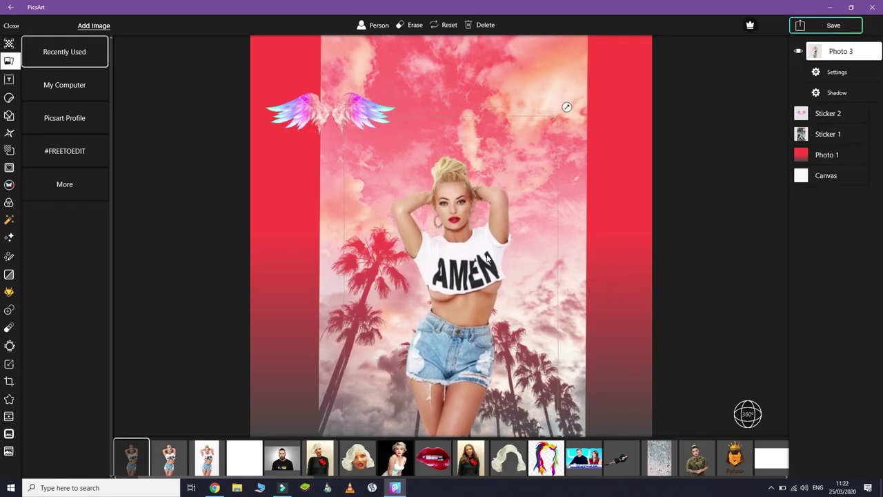
{"action": "mouse_move", "coordinate": [567, 109]}
{"action": "left_mouse_down"}
{"action": "mouse_move", "coordinate": [571, 102]}
{"action": "mouse_move", "coordinate": [569, 110]}
{"action": "left_mouse_up"}
{"action": "left_click_drag", "start_coordinate": [480, 237], "coordinate": [478, 247]}
Compare the blending modes from Screen to Difference on the woman's photo and return it to Normal.
{"action": "left_click", "coordinate": [835, 72]}
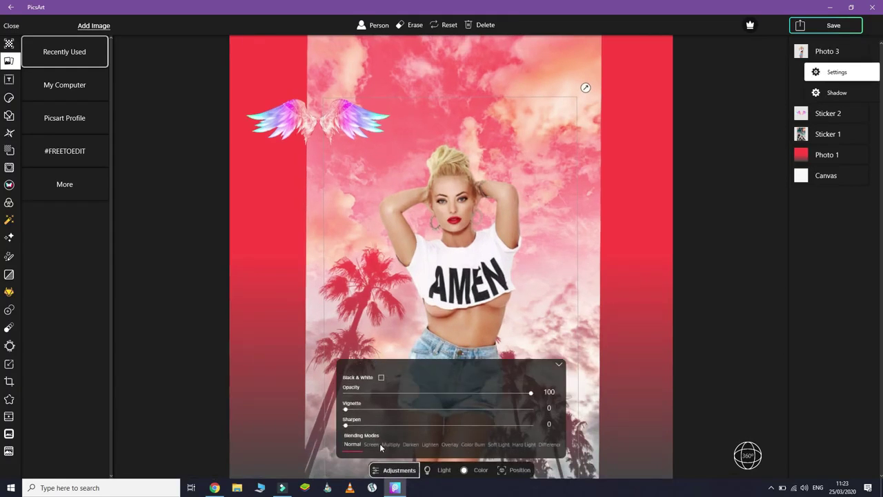
{"action": "left_click", "coordinate": [372, 446]}
{"action": "left_click", "coordinate": [391, 445]}
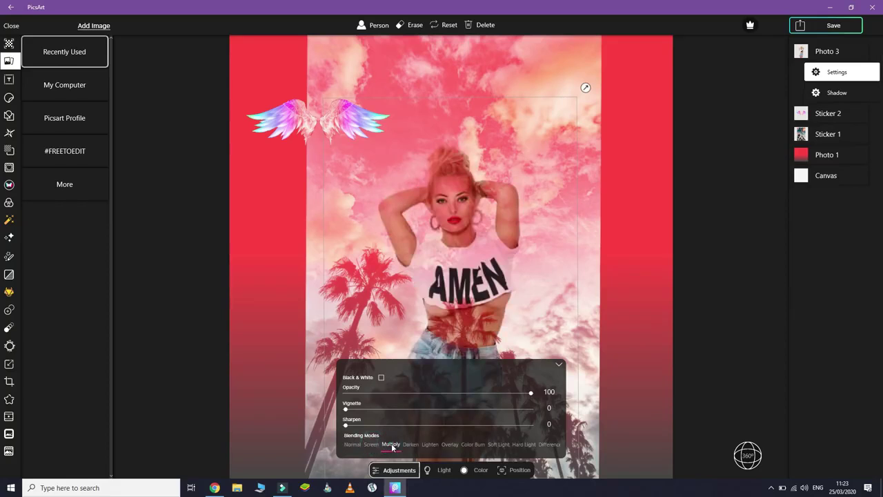
{"action": "left_click", "coordinate": [411, 445]}
{"action": "left_click", "coordinate": [430, 445]}
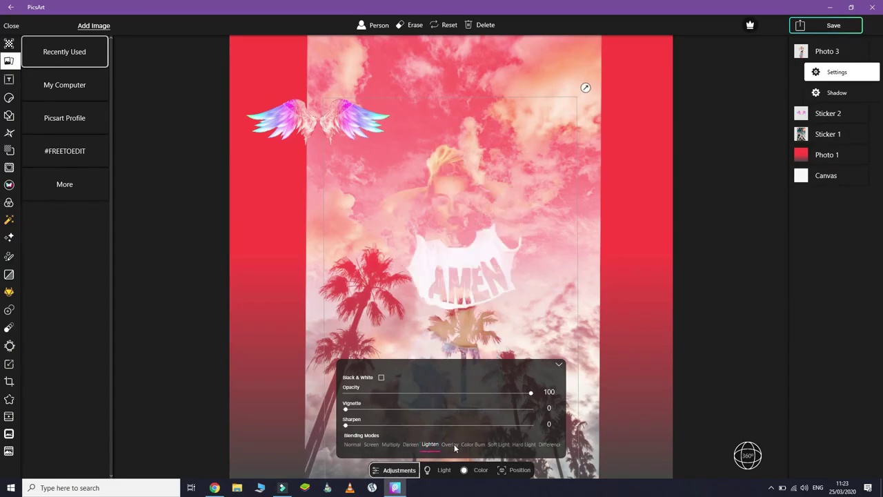
{"action": "left_click", "coordinate": [507, 445]}
{"action": "left_click", "coordinate": [526, 445]}
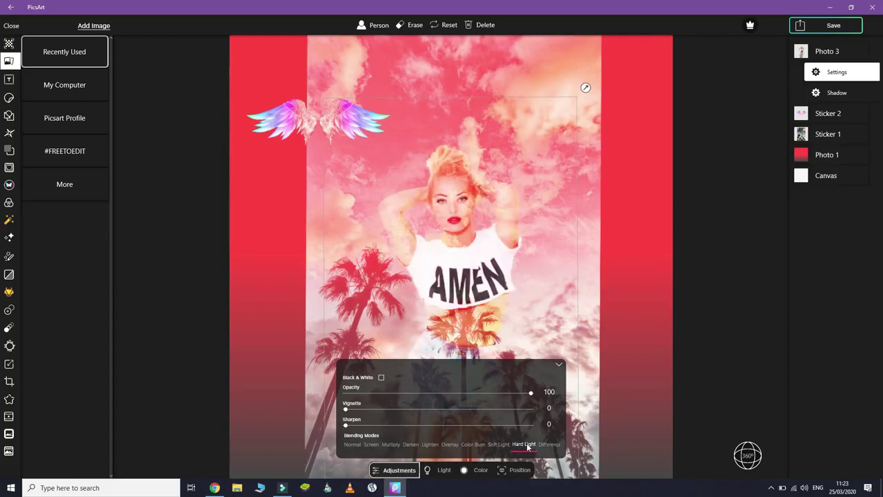
{"action": "left_click", "coordinate": [554, 445]}
{"action": "left_click", "coordinate": [488, 444]}
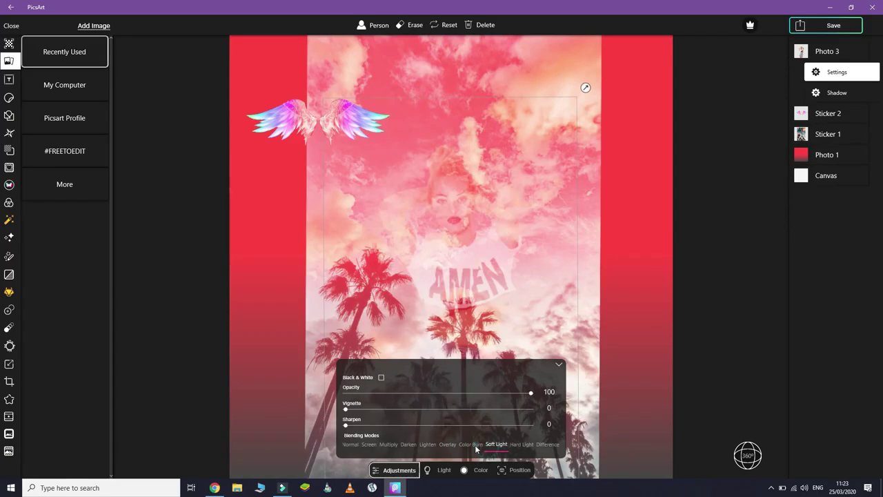
{"action": "left_click", "coordinate": [471, 445]}
{"action": "left_click", "coordinate": [446, 445]}
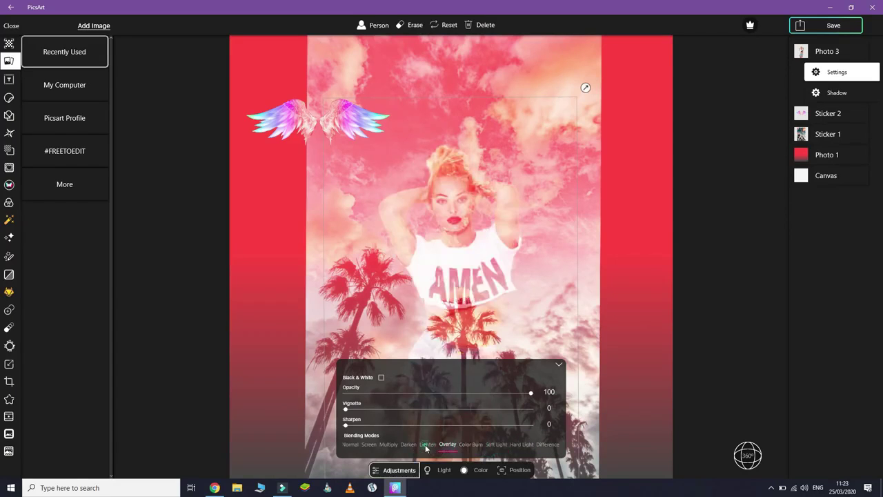
{"action": "left_click", "coordinate": [410, 444]}
{"action": "left_click", "coordinate": [384, 445]}
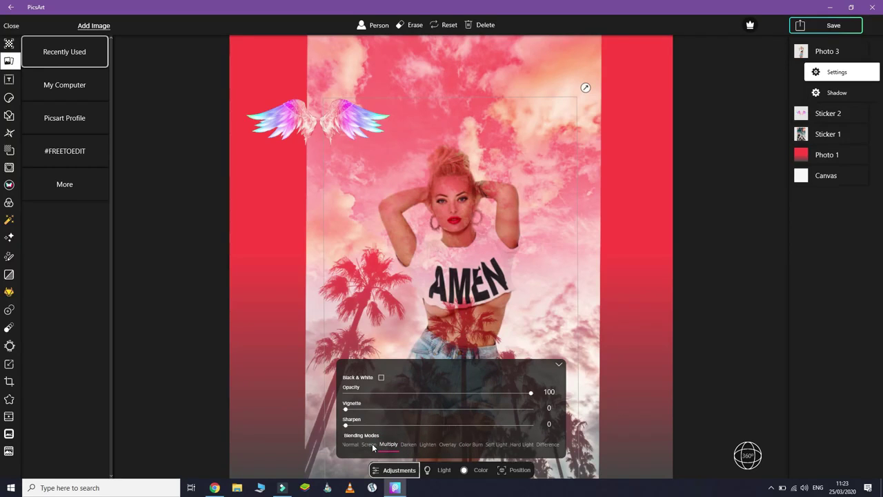
{"action": "left_click", "coordinate": [371, 446]}
{"action": "left_click", "coordinate": [353, 444]}
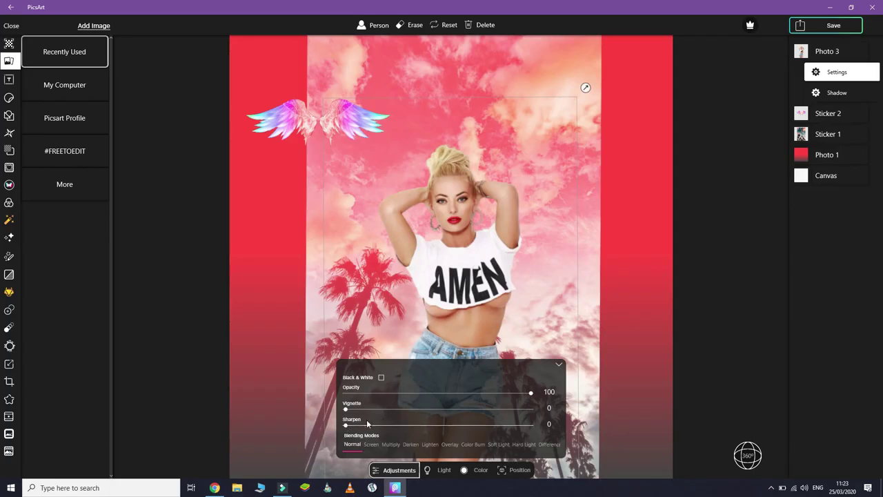
Set the woman's photo to 94 opacity and 18 sharpening, and collapse its settings.
{"action": "left_click_drag", "start_coordinate": [531, 393], "coordinate": [506, 396]}
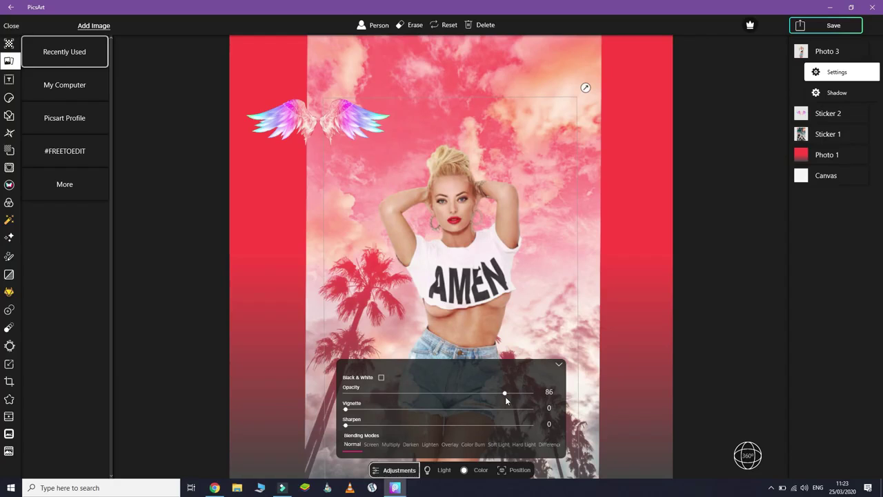
{"action": "left_click_drag", "start_coordinate": [346, 427], "coordinate": [369, 431]}
{"action": "mouse_move", "coordinate": [376, 426]}
{"action": "left_mouse_down"}
{"action": "mouse_move", "coordinate": [401, 428]}
{"action": "mouse_move", "coordinate": [378, 429]}
{"action": "left_mouse_up"}
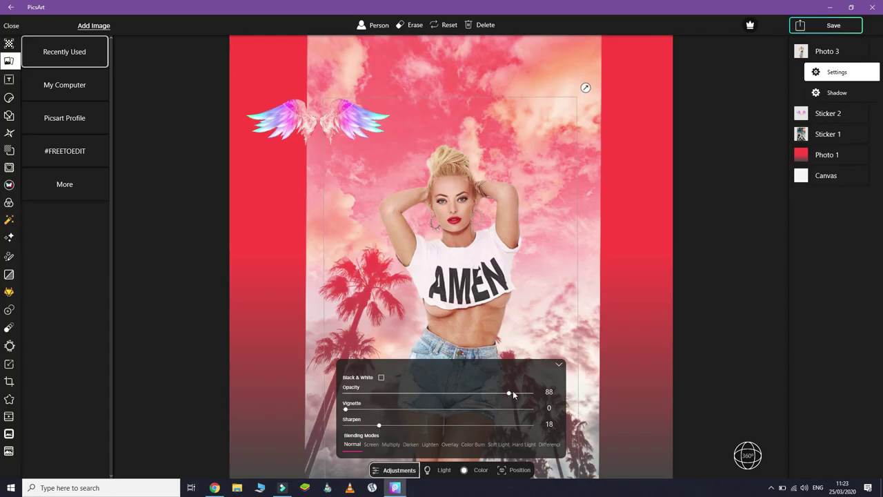
{"action": "left_click_drag", "start_coordinate": [508, 394], "coordinate": [519, 395]}
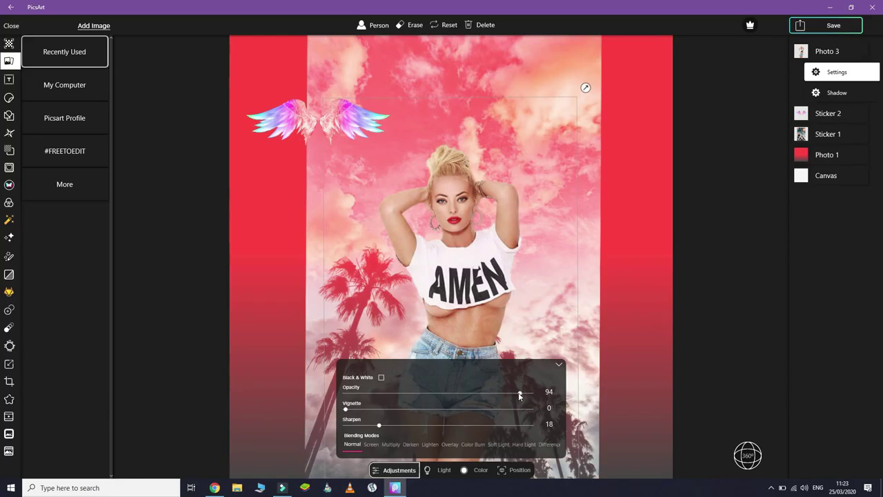
{"action": "left_click", "coordinate": [558, 365]}
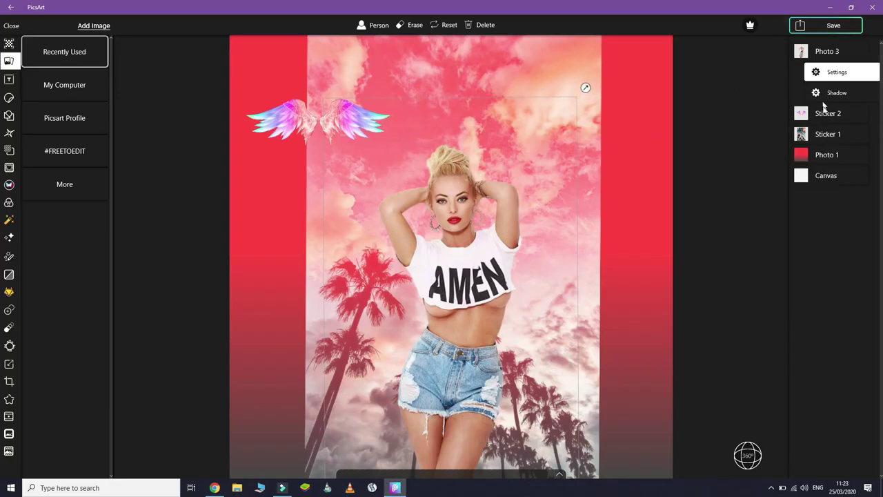
Move the wings sticker behind the woman's upper body, enlarge it and tilt it slightly so a wing extends from each side.
{"action": "left_click", "coordinate": [360, 122]}
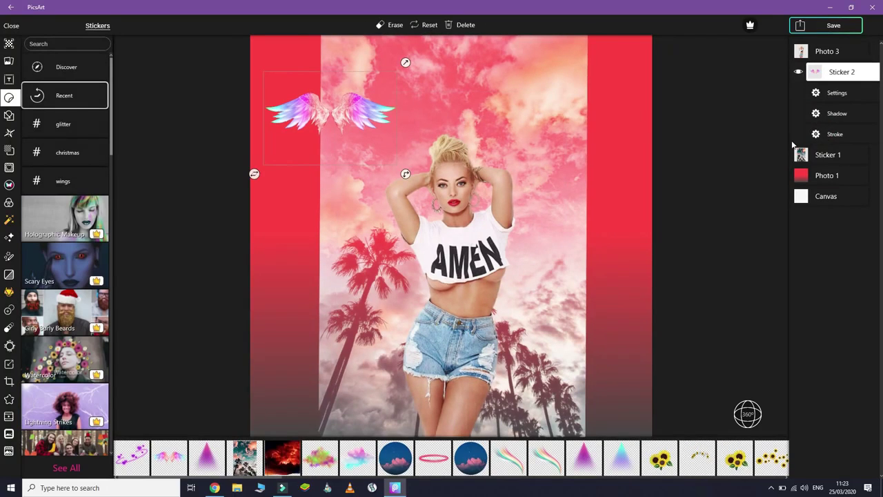
{"action": "left_click_drag", "start_coordinate": [379, 110], "coordinate": [402, 119]}
{"action": "left_click_drag", "start_coordinate": [308, 195], "coordinate": [287, 263]}
{"action": "left_click_drag", "start_coordinate": [477, 135], "coordinate": [521, 247]}
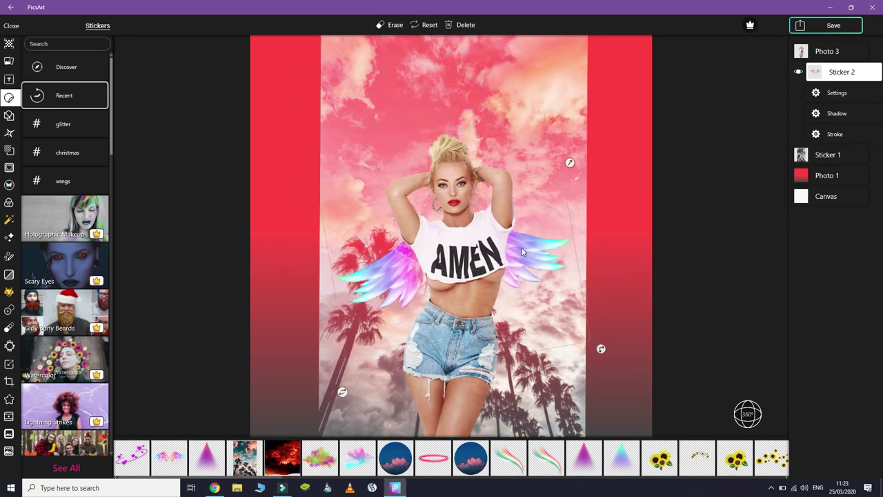
{"action": "left_click_drag", "start_coordinate": [569, 157], "coordinate": [582, 140]}
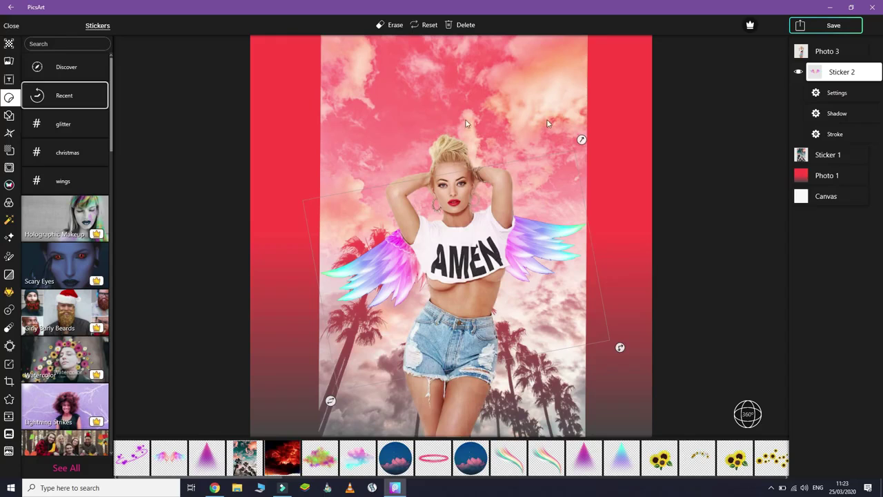
Try Soft Light and Hard Light blending on the wings sticker and return it to Normal.
{"action": "left_click", "coordinate": [827, 94]}
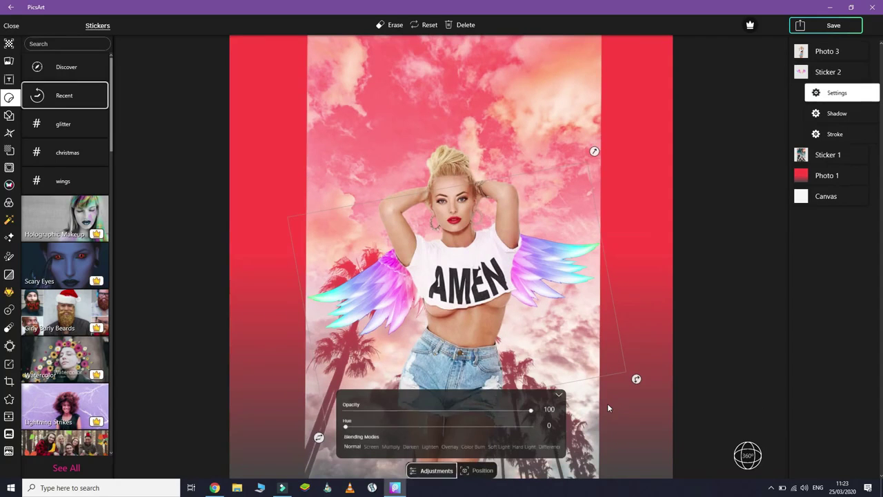
{"action": "left_click", "coordinate": [498, 445]}
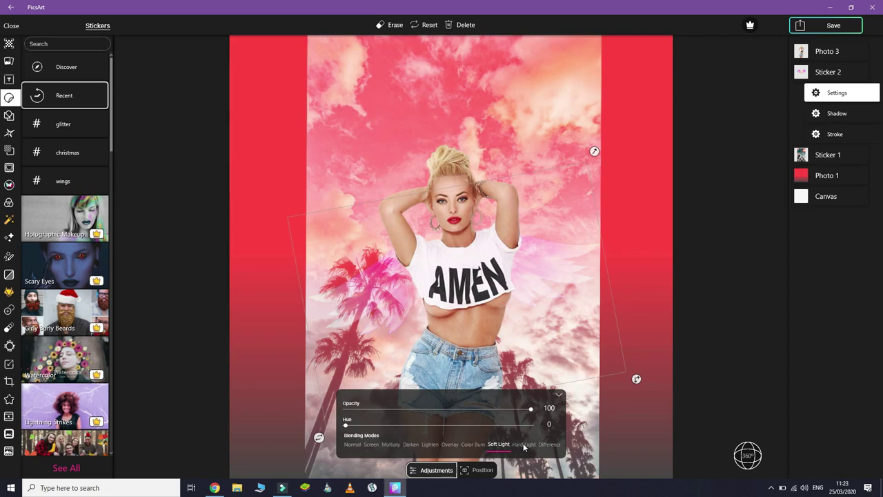
{"action": "left_click", "coordinate": [523, 445]}
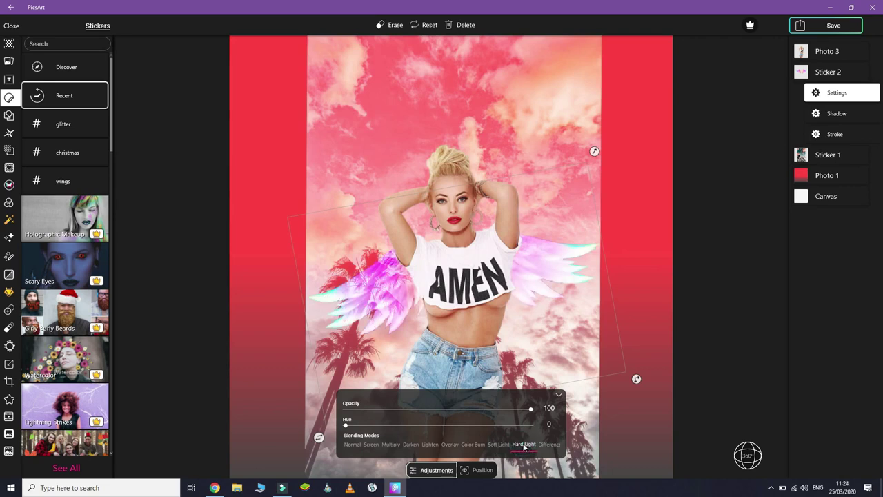
{"action": "left_click", "coordinate": [352, 445]}
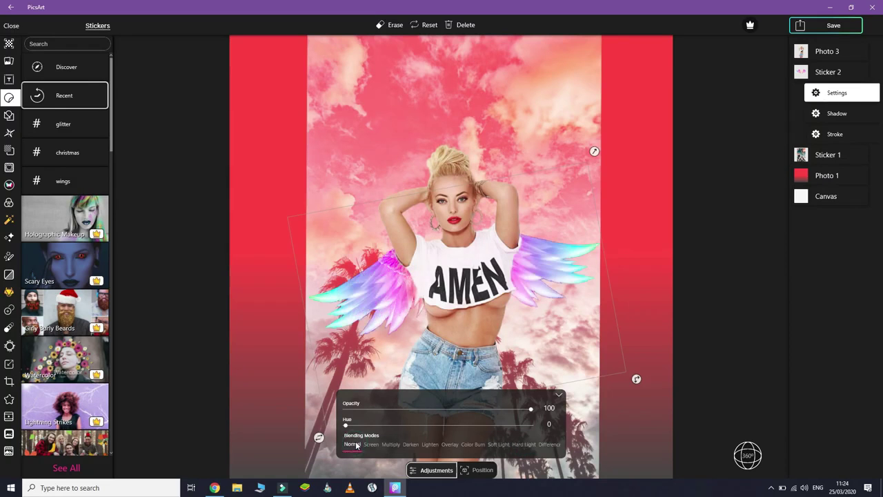
Lower the wings sticker's opacity slightly and shift its hue to orange-pink tones.
{"action": "left_click", "coordinate": [529, 409]}
{"action": "left_click_drag", "start_coordinate": [499, 410], "coordinate": [490, 411]}
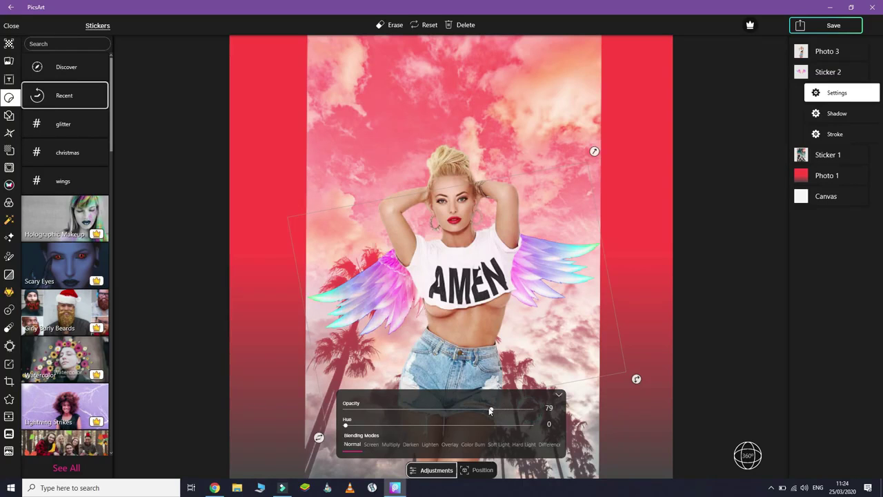
{"action": "left_click_drag", "start_coordinate": [346, 426], "coordinate": [418, 427]}
{"action": "left_click_drag", "start_coordinate": [516, 427], "coordinate": [406, 431]}
{"action": "left_click_drag", "start_coordinate": [488, 409], "coordinate": [509, 411]}
{"action": "left_click", "coordinate": [559, 395]}
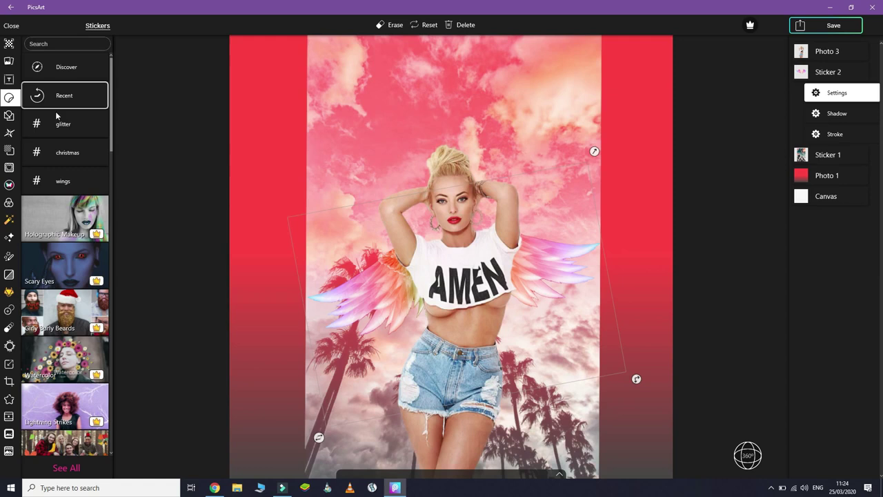
Add the recent purple heart-halo sticker, shrink it and place it over the woman's hair.
{"action": "left_click", "coordinate": [9, 114]}
{"action": "left_click", "coordinate": [9, 97]}
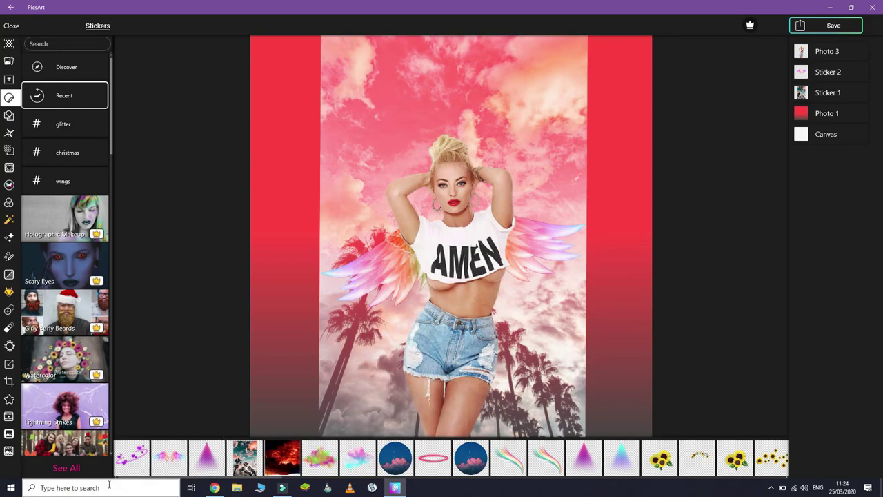
{"action": "left_click", "coordinate": [132, 459]}
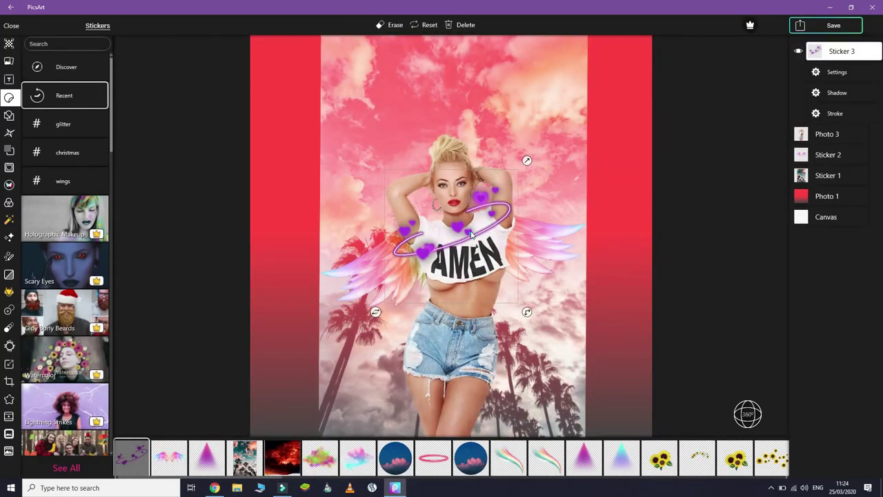
{"action": "left_click_drag", "start_coordinate": [472, 235], "coordinate": [481, 152]}
{"action": "left_click_drag", "start_coordinate": [536, 77], "coordinate": [507, 114]}
{"action": "left_click_drag", "start_coordinate": [483, 159], "coordinate": [484, 147]}
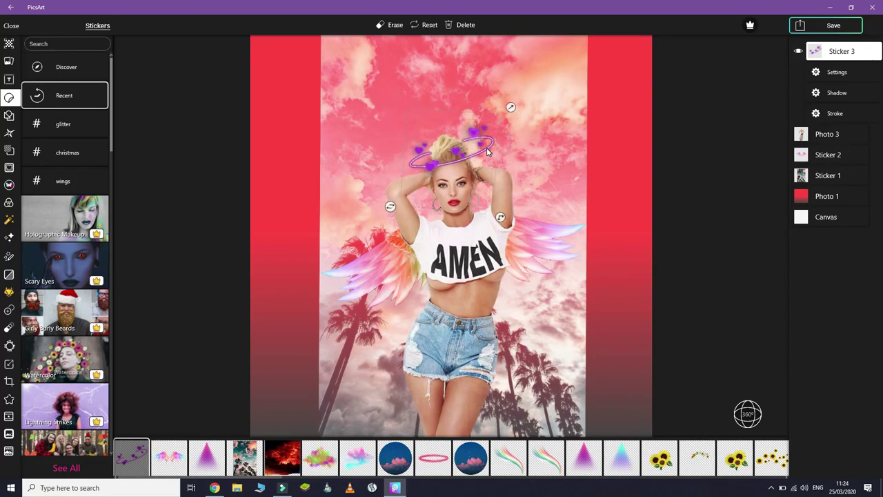
Fine-tune the heart halo's size, tilt and position so it sits closely around the woman's hair bun.
{"action": "left_click_drag", "start_coordinate": [504, 111], "coordinate": [502, 113]}
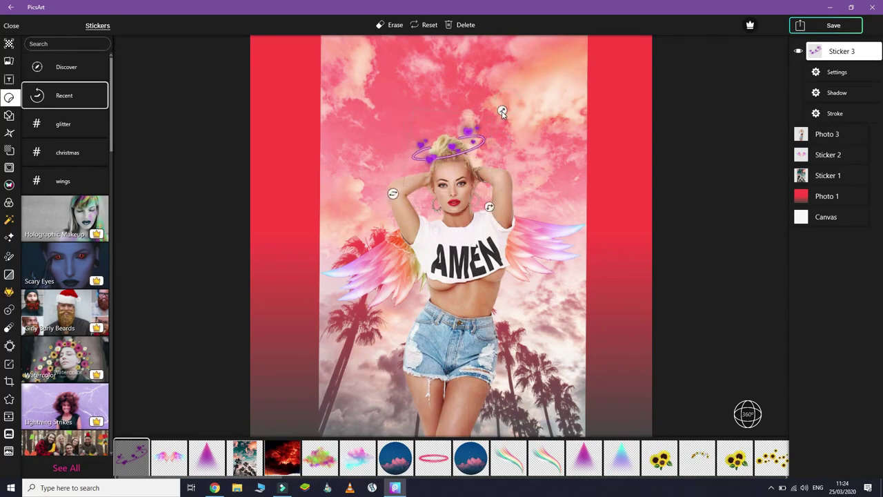
{"action": "left_click_drag", "start_coordinate": [467, 146], "coordinate": [466, 145]}
{"action": "left_click", "coordinate": [501, 112]}
{"action": "left_click_drag", "start_coordinate": [501, 114], "coordinate": [497, 115]}
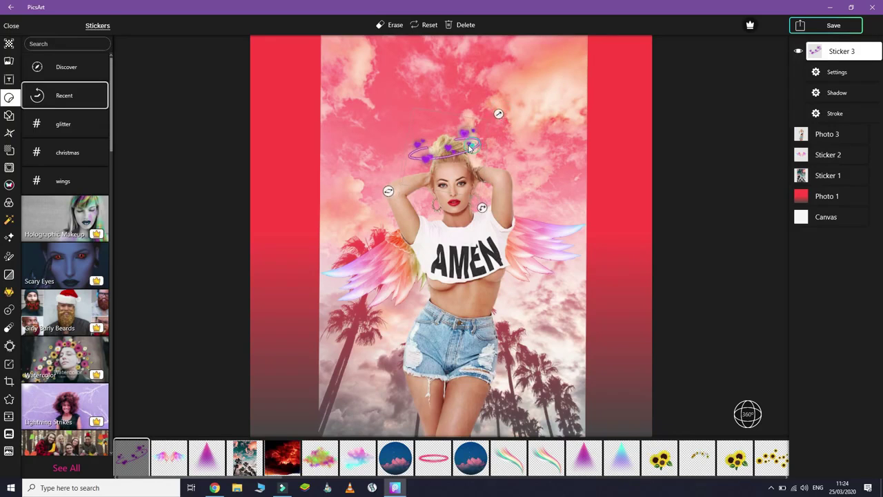
{"action": "left_click_drag", "start_coordinate": [471, 147], "coordinate": [473, 147]}
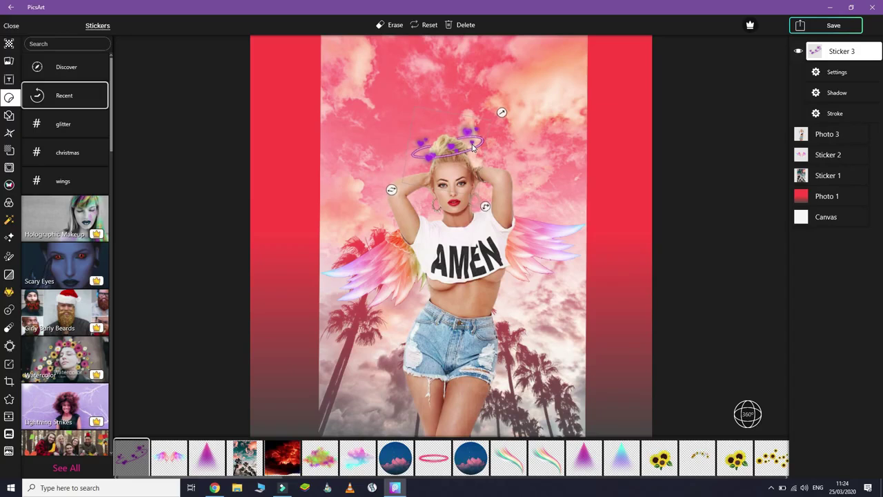
{"action": "left_click_drag", "start_coordinate": [502, 113], "coordinate": [496, 117]}
{"action": "left_click_drag", "start_coordinate": [481, 149], "coordinate": [472, 148]}
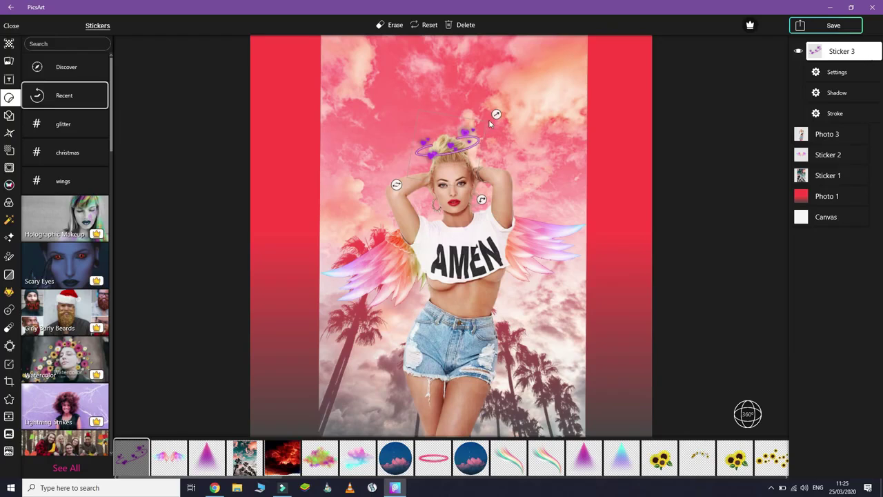
{"action": "left_click_drag", "start_coordinate": [495, 113], "coordinate": [497, 119]}
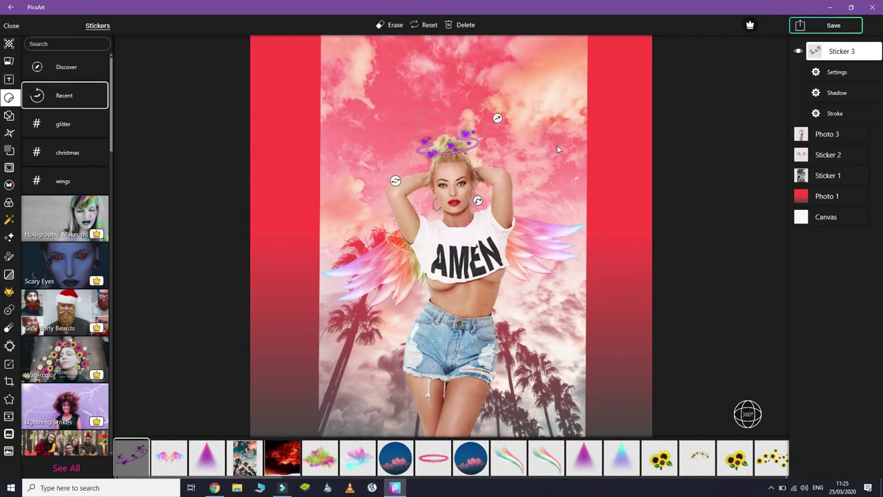
Try Hard Light, Soft Light, Multiply and Screen blending on the heart-halo sticker and return it to Normal.
{"action": "left_click", "coordinate": [837, 71]}
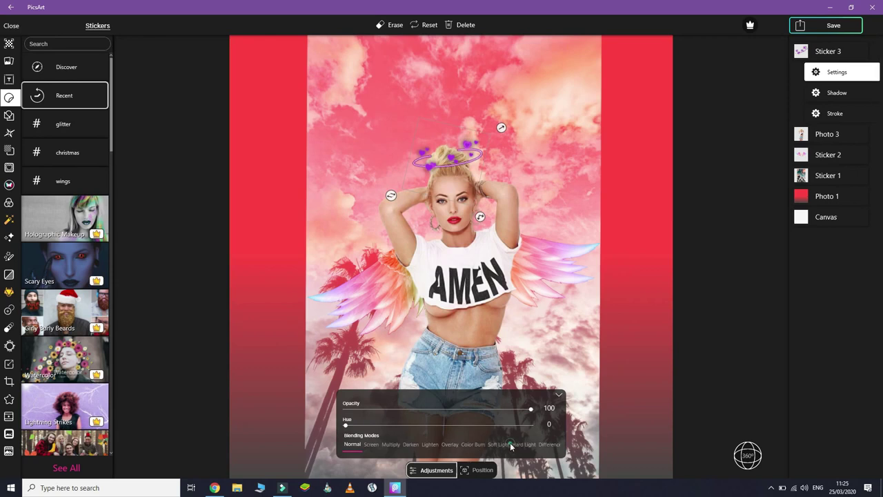
{"action": "left_click", "coordinate": [518, 444]}
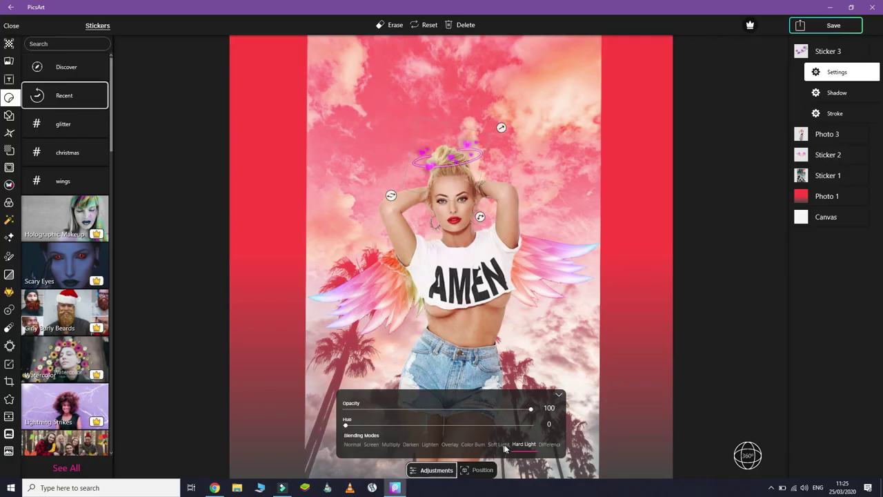
{"action": "left_click", "coordinate": [504, 445]}
{"action": "left_click", "coordinate": [397, 445]}
{"action": "left_click", "coordinate": [370, 446]}
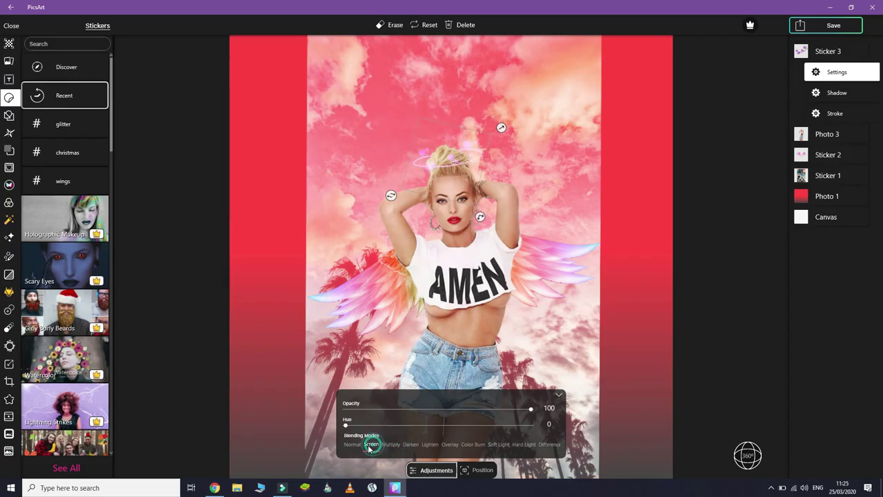
{"action": "left_click", "coordinate": [353, 446]}
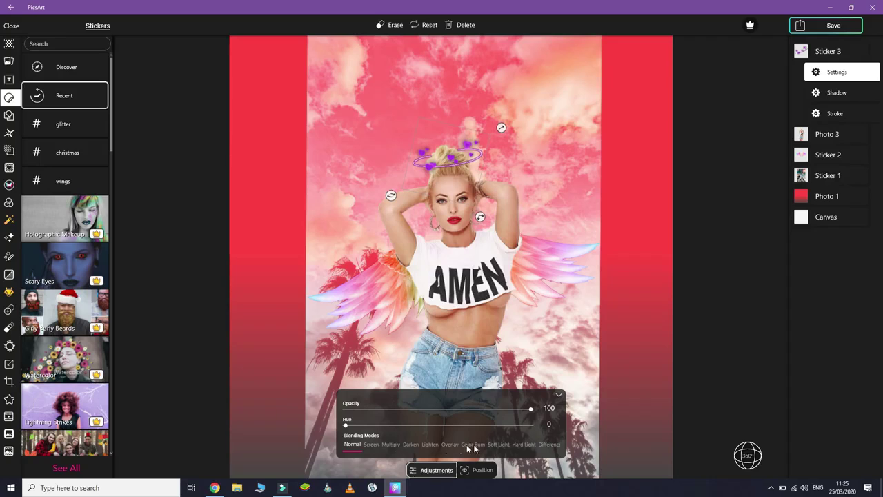
Blend the heart halo in Hard Light mode with a hue of 35 and an opacity of about 97.
{"action": "left_click", "coordinate": [515, 444]}
{"action": "left_click_drag", "start_coordinate": [344, 425], "coordinate": [363, 428]}
{"action": "left_click_drag", "start_coordinate": [529, 409], "coordinate": [521, 411]}
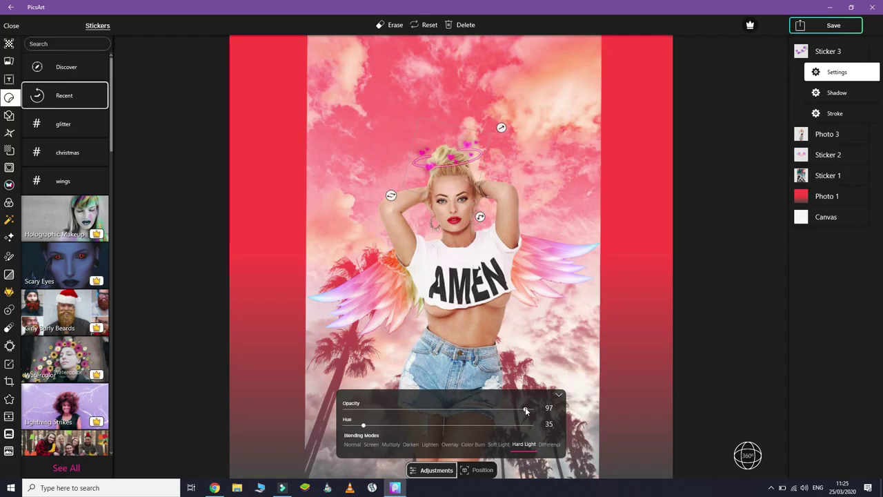
{"action": "left_click", "coordinate": [559, 396]}
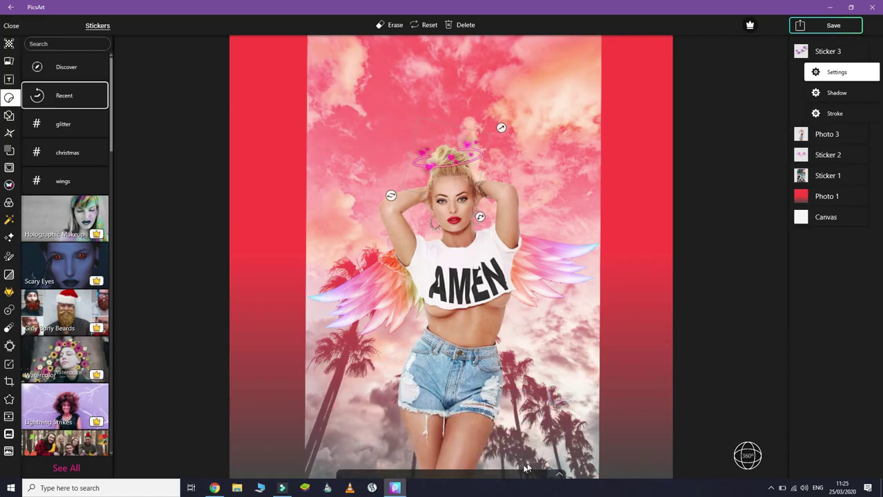
Add the recent purple triangular glow sticker, enlarge it and turn it upside down.
{"action": "left_click", "coordinate": [825, 196]}
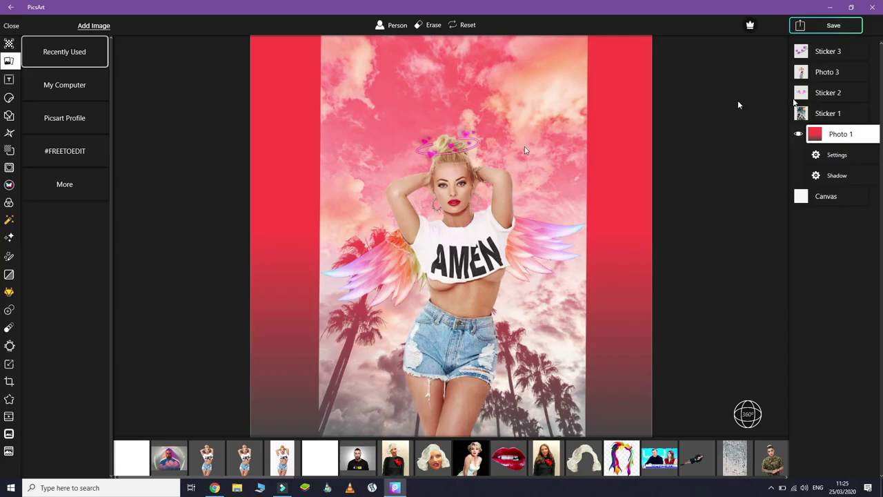
{"action": "left_click", "coordinate": [9, 98]}
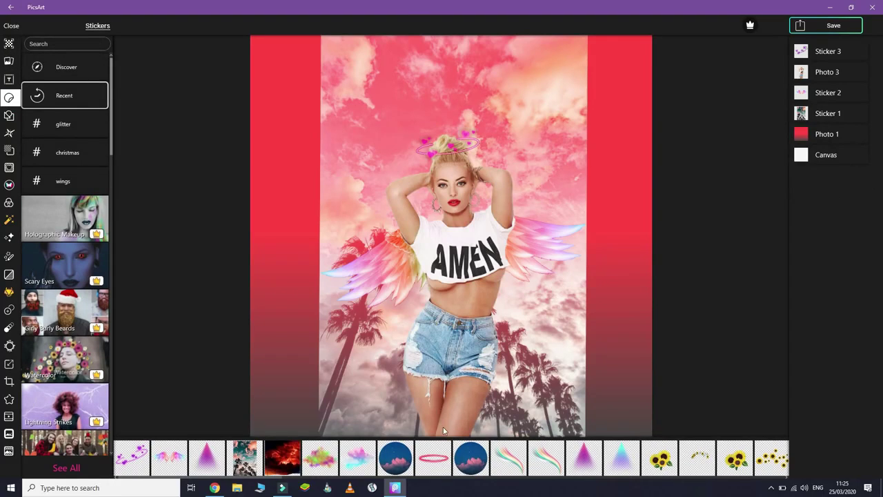
{"action": "left_click", "coordinate": [206, 457]}
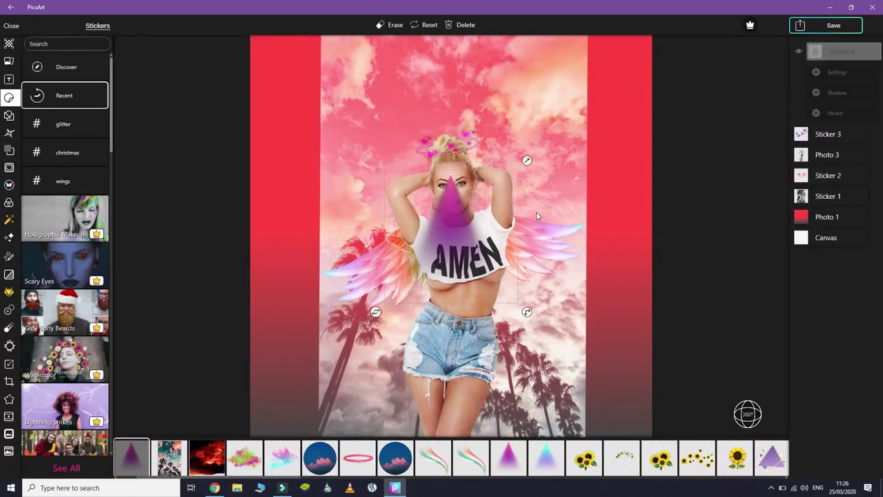
{"action": "left_click_drag", "start_coordinate": [578, 250], "coordinate": [312, 374]}
Adjust the purple glow sticker's size and position so it covers the woman's thighs at the image's lower edge.
{"action": "left_click_drag", "start_coordinate": [468, 298], "coordinate": [452, 455]}
{"action": "left_click_drag", "start_coordinate": [464, 366], "coordinate": [477, 318]}
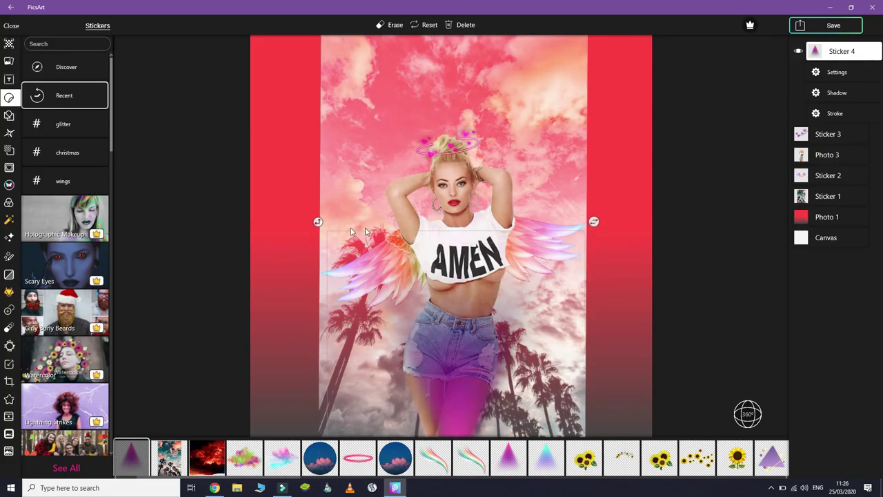
{"action": "left_click_drag", "start_coordinate": [465, 356], "coordinate": [462, 280]}
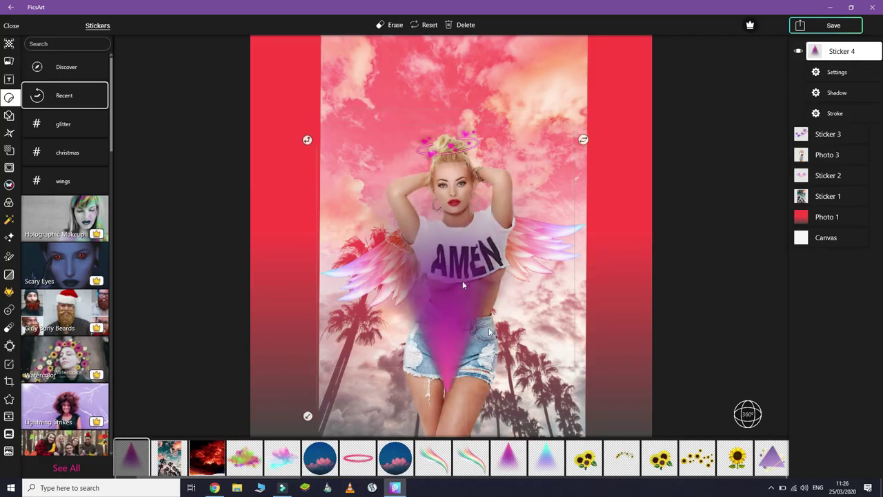
{"action": "left_click_drag", "start_coordinate": [322, 411], "coordinate": [335, 399]}
{"action": "left_click_drag", "start_coordinate": [454, 296], "coordinate": [455, 434]}
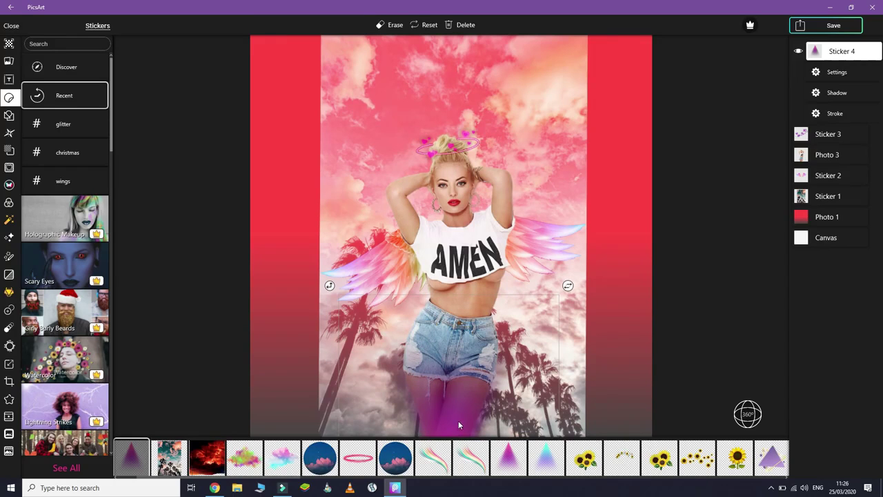
Shift the purple glow sticker's hue to 34 and adjust its opacity.
{"action": "left_click", "coordinate": [836, 72]}
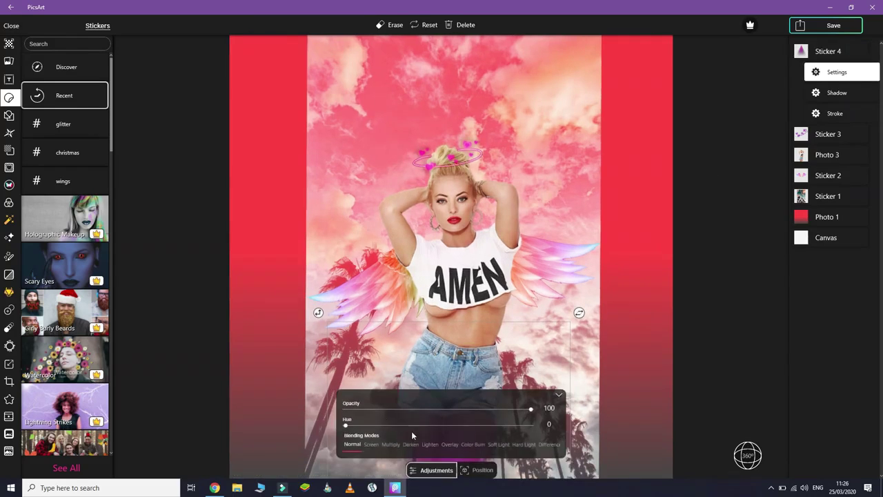
{"action": "left_click_drag", "start_coordinate": [348, 426], "coordinate": [364, 428]}
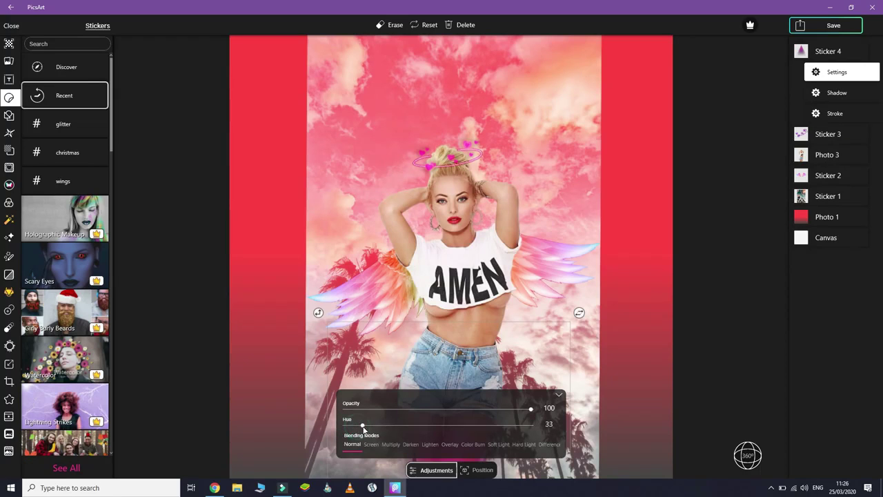
{"action": "left_click", "coordinate": [558, 395]}
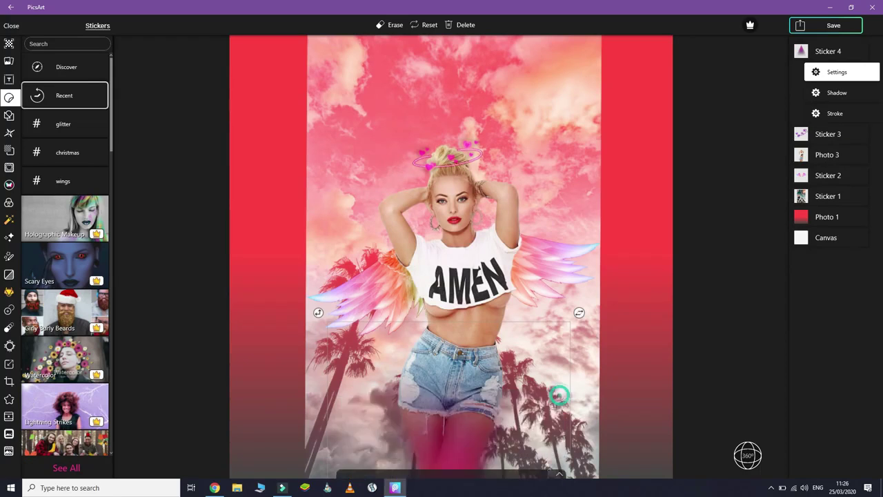
{"action": "left_click", "coordinate": [556, 475]}
{"action": "left_click", "coordinate": [531, 410]}
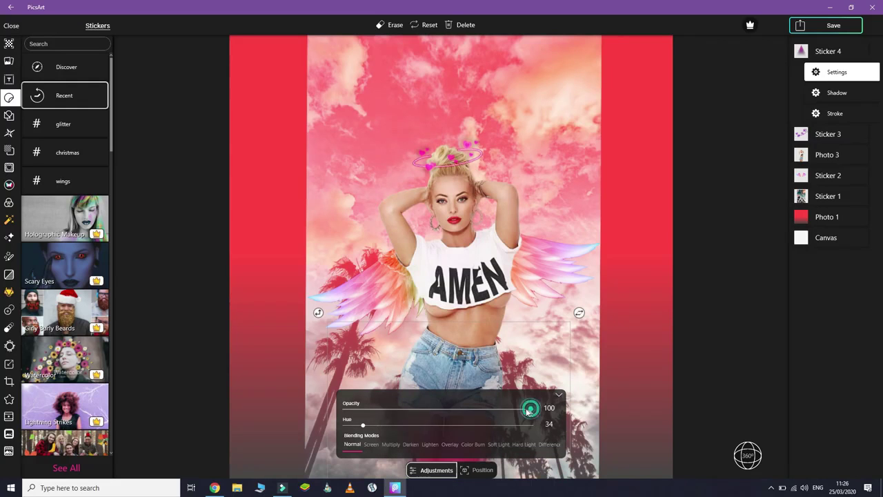
{"action": "left_click", "coordinate": [558, 395]}
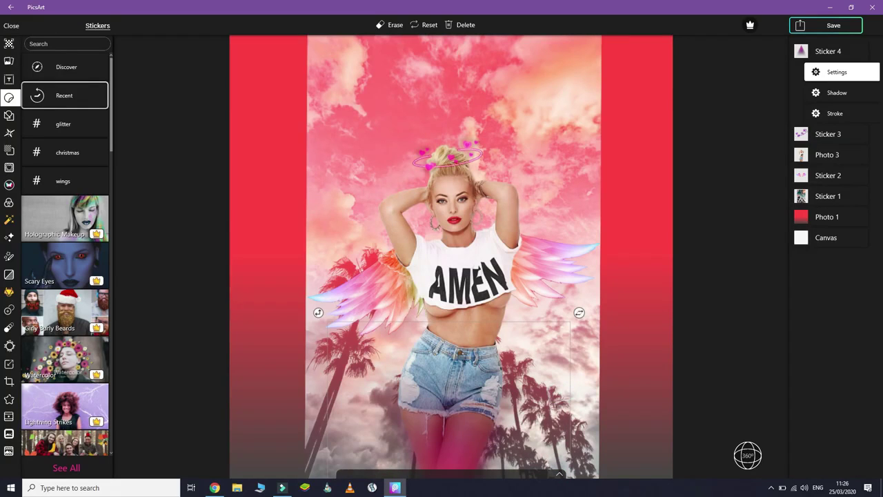
Try Soft Light, Color Burn, Darken and Multiply blending on the woman's photo and return it to Normal.
{"action": "left_click", "coordinate": [825, 238]}
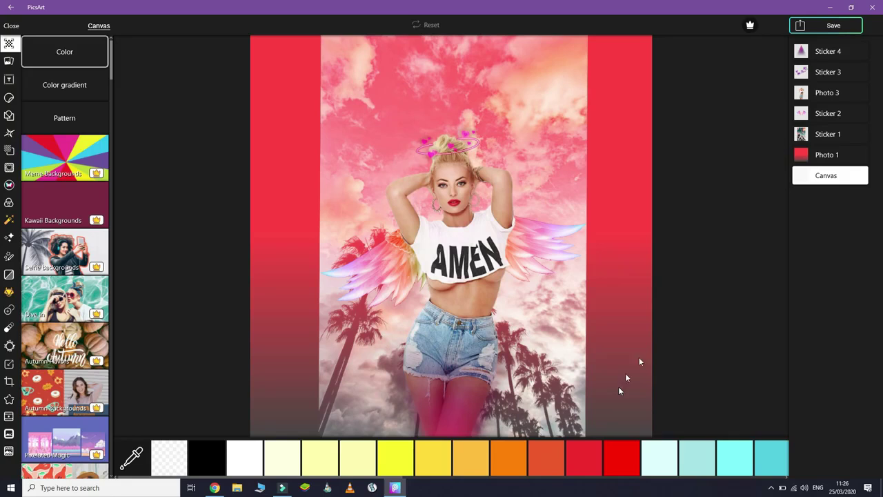
{"action": "left_click", "coordinate": [827, 93]}
{"action": "left_click", "coordinate": [836, 115]}
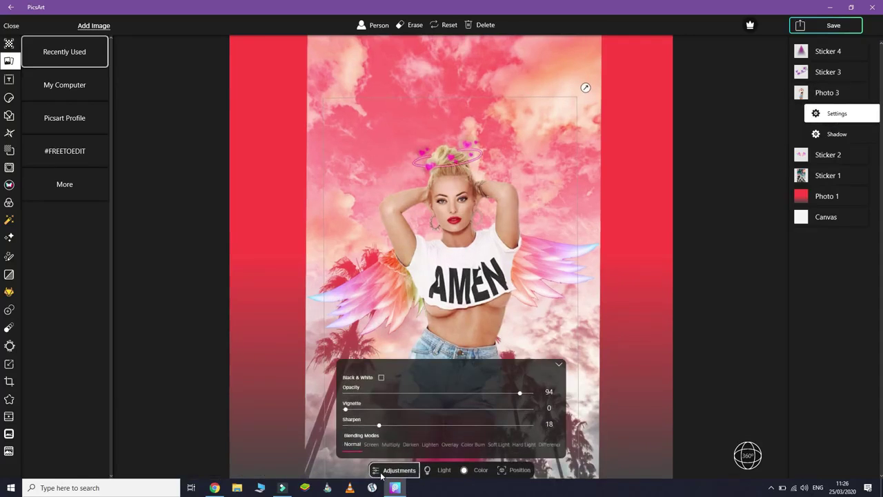
{"action": "left_click", "coordinate": [493, 443]}
{"action": "left_click", "coordinate": [468, 443]}
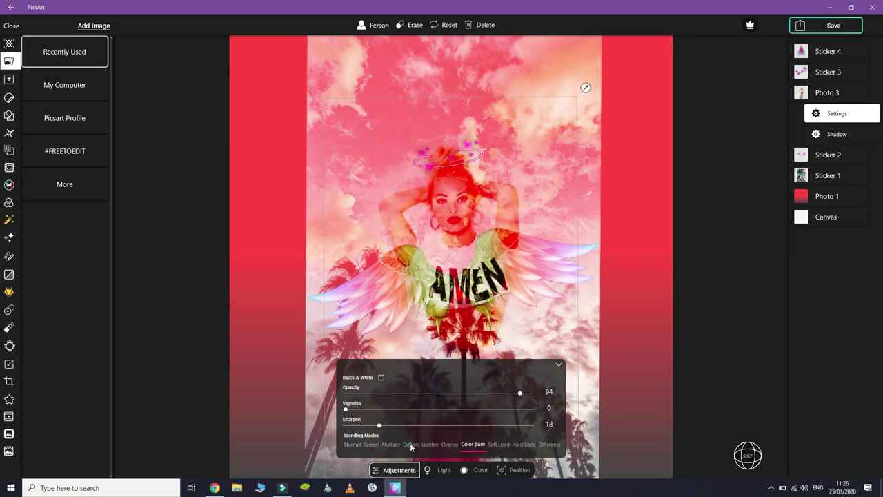
{"action": "left_click", "coordinate": [410, 445]}
{"action": "left_click", "coordinate": [390, 445]}
{"action": "left_click", "coordinate": [353, 445]}
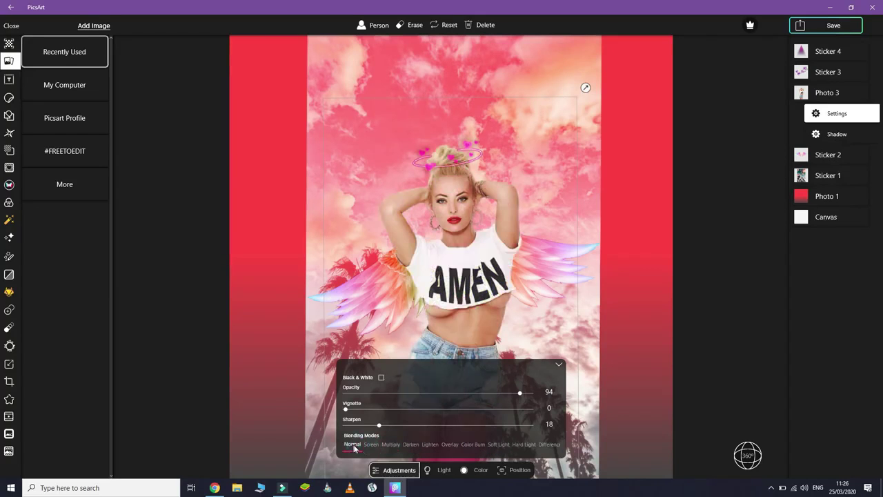
Raise the saturation and colour temperature of the woman's photo slightly.
{"action": "left_click", "coordinate": [442, 470]}
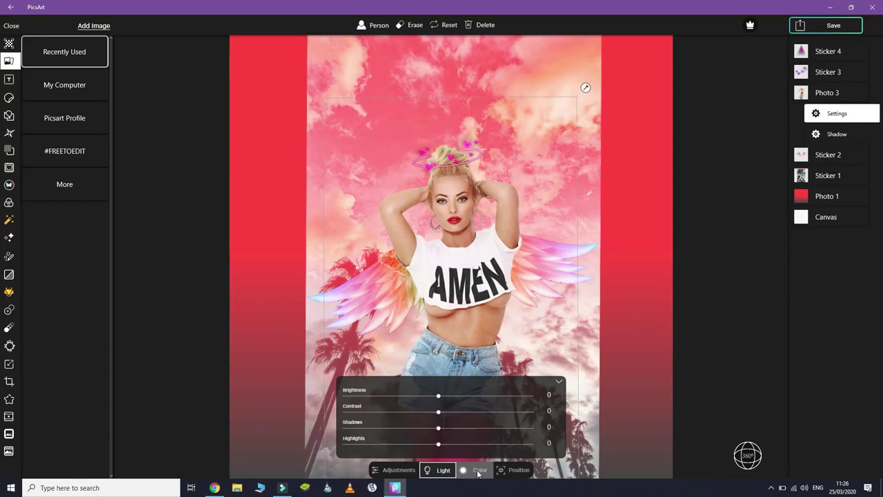
{"action": "left_click", "coordinate": [478, 471]}
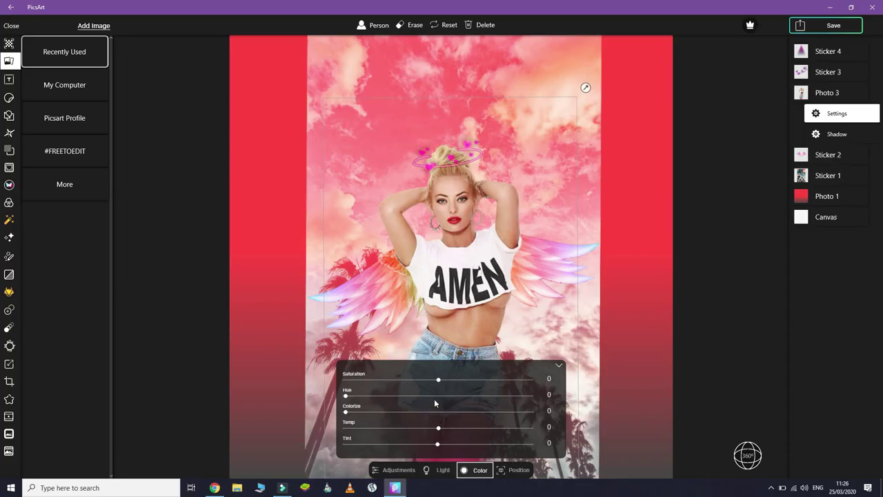
{"action": "mouse_move", "coordinate": [438, 380]}
{"action": "left_mouse_down"}
{"action": "mouse_move", "coordinate": [405, 380]}
{"action": "mouse_move", "coordinate": [451, 381]}
{"action": "left_mouse_up"}
{"action": "mouse_move", "coordinate": [345, 395]}
{"action": "left_mouse_down"}
{"action": "mouse_move", "coordinate": [385, 397]}
{"action": "mouse_move", "coordinate": [334, 402]}
{"action": "mouse_move", "coordinate": [346, 398]}
{"action": "left_mouse_up"}
{"action": "left_click_drag", "start_coordinate": [347, 414], "coordinate": [346, 413]}
{"action": "mouse_move", "coordinate": [437, 427]}
{"action": "left_mouse_down"}
{"action": "mouse_move", "coordinate": [406, 431]}
{"action": "mouse_move", "coordinate": [471, 427]}
{"action": "mouse_move", "coordinate": [444, 431]}
{"action": "left_mouse_up"}
{"action": "left_click", "coordinate": [559, 365]}
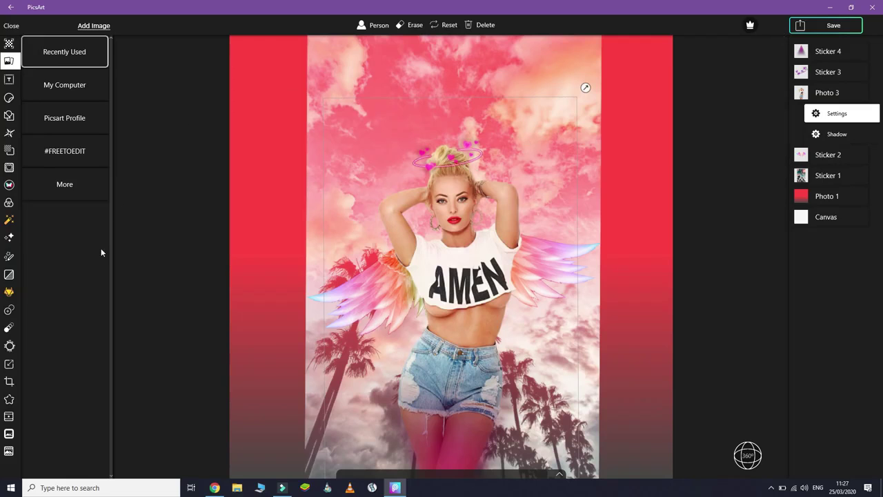
Keep the composition's changes, crop off the red gradient strips on both sides of the palm-tree sky and save the image.
{"action": "left_click", "coordinate": [8, 383]}
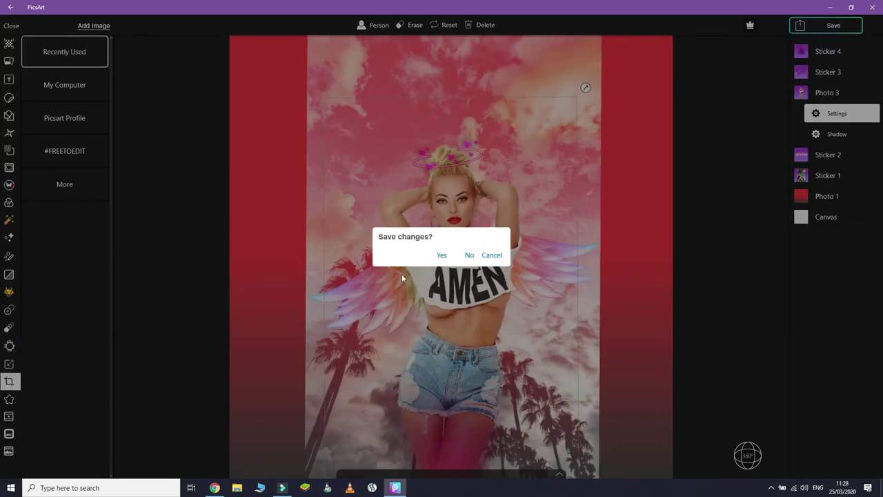
{"action": "left_click", "coordinate": [440, 255]}
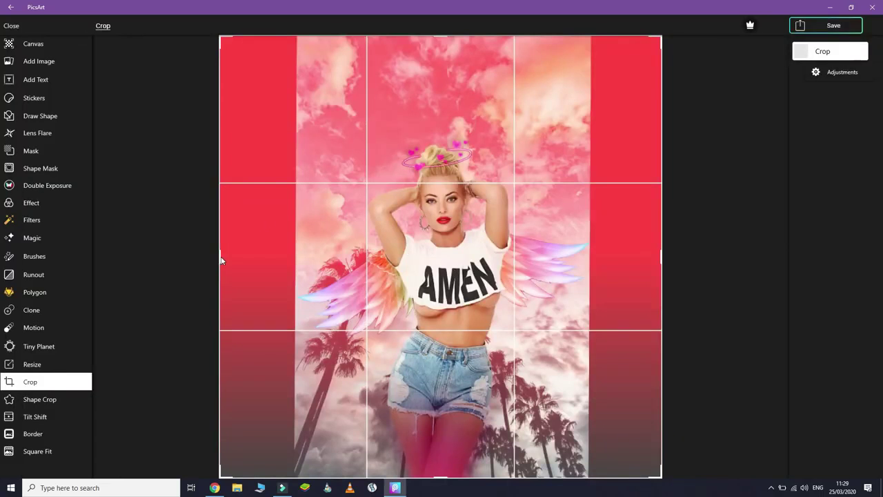
{"action": "left_click_drag", "start_coordinate": [221, 259], "coordinate": [299, 264]}
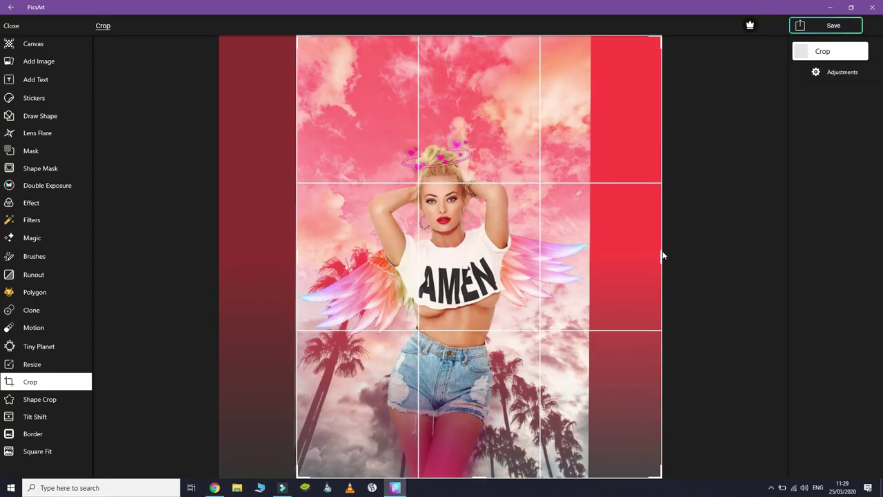
{"action": "left_click_drag", "start_coordinate": [649, 261], "coordinate": [590, 267]}
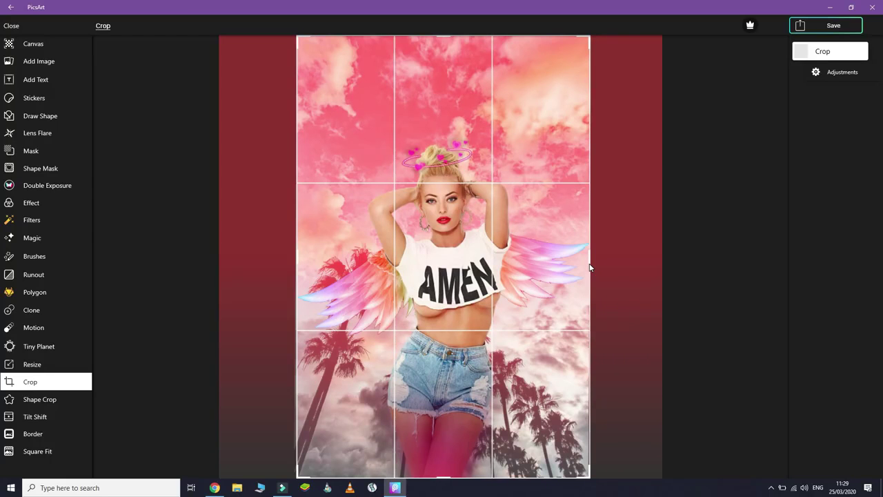
{"action": "left_click", "coordinate": [813, 25]}
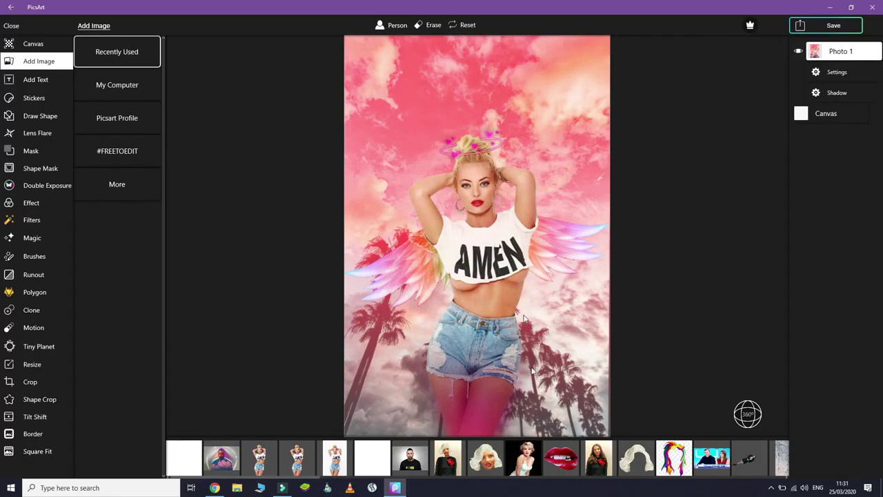
Add a vignette of 5 and light sharpening to the cropped image.
{"action": "left_click", "coordinate": [830, 74]}
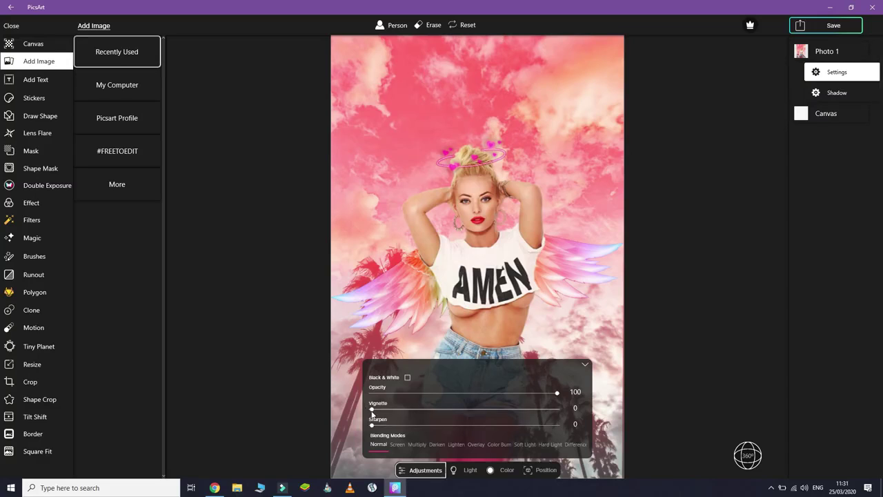
{"action": "left_click_drag", "start_coordinate": [372, 411], "coordinate": [404, 433]}
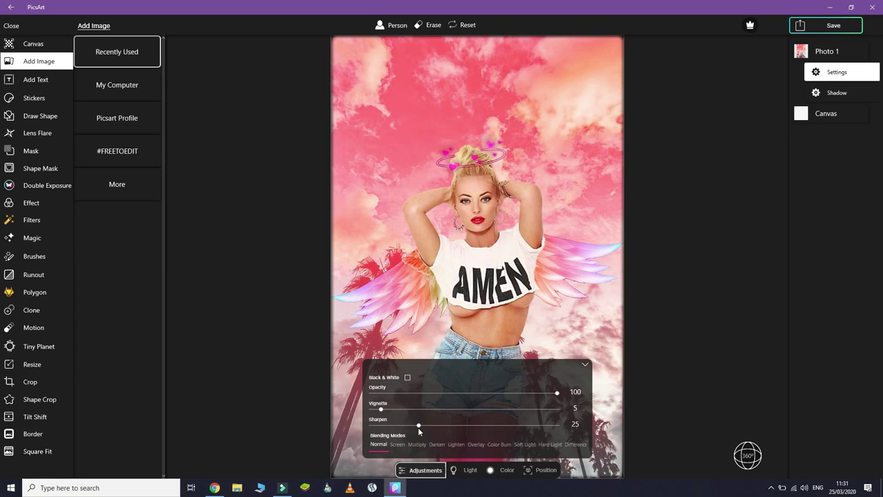
{"action": "left_click_drag", "start_coordinate": [405, 433], "coordinate": [400, 432]}
{"action": "left_click", "coordinate": [585, 364]}
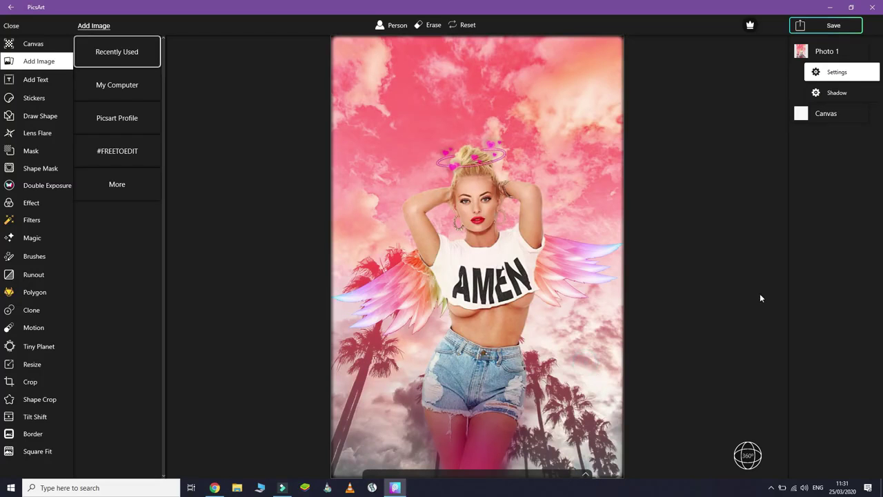